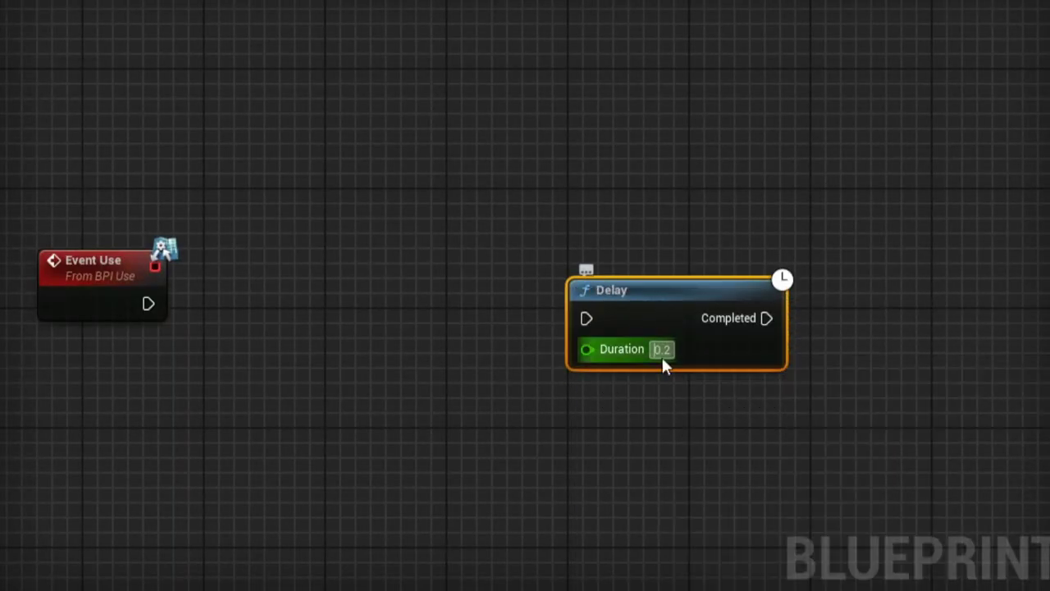
Set the Delay node's duration to 10 seconds and connect Event Use's execution output to the Delay node.
type("10")
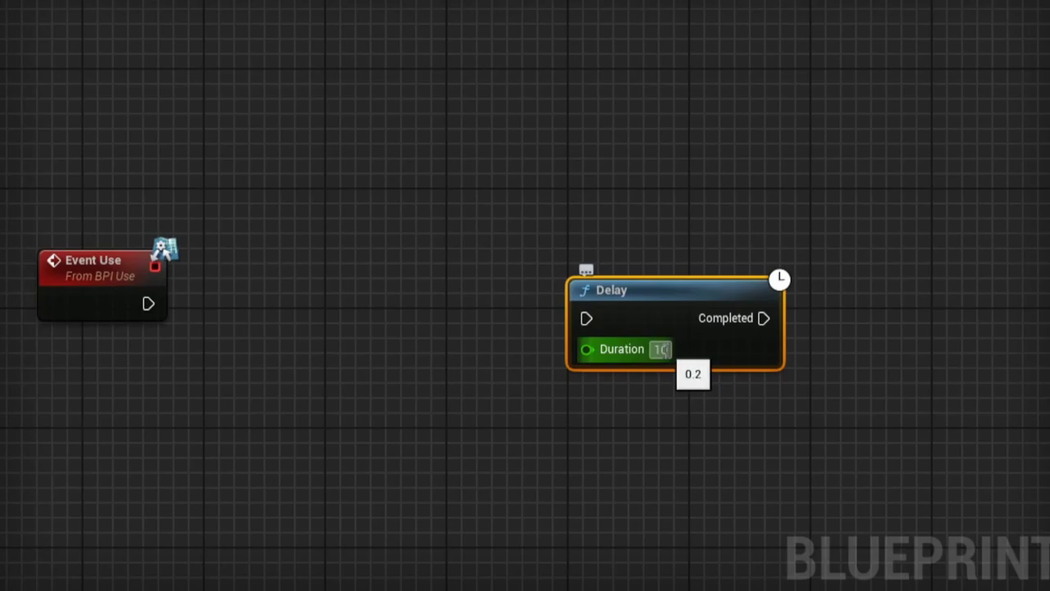
left_click(377, 323)
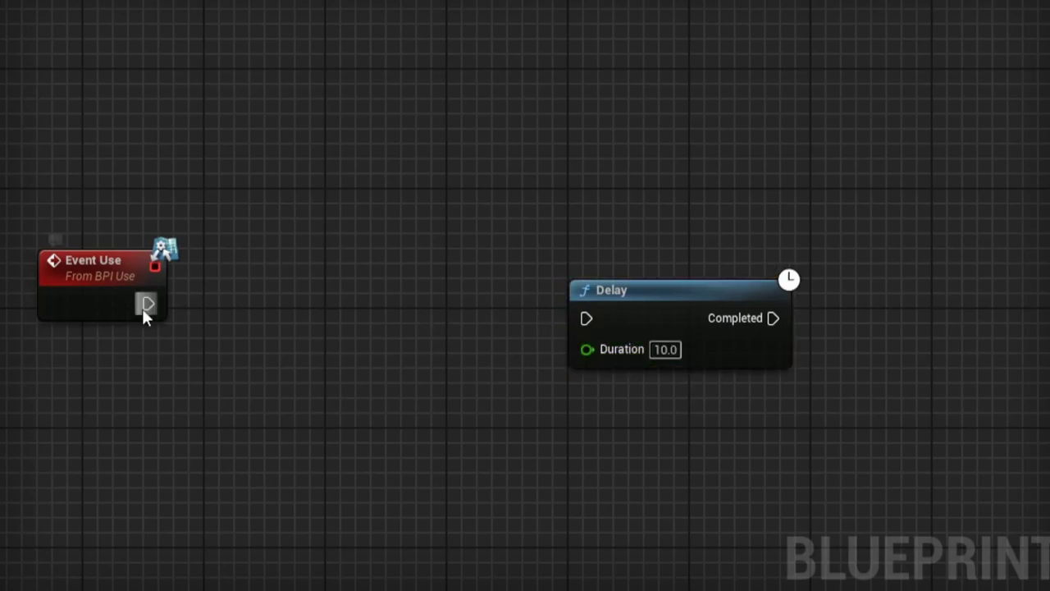
left_click_drag(146, 305, 644, 316)
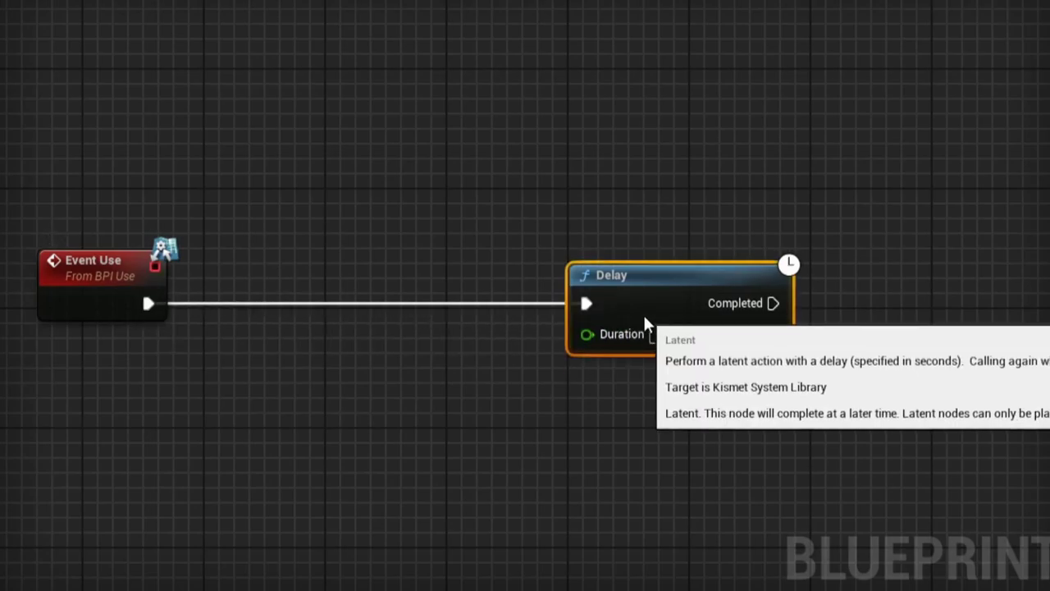
left_click(744, 424)
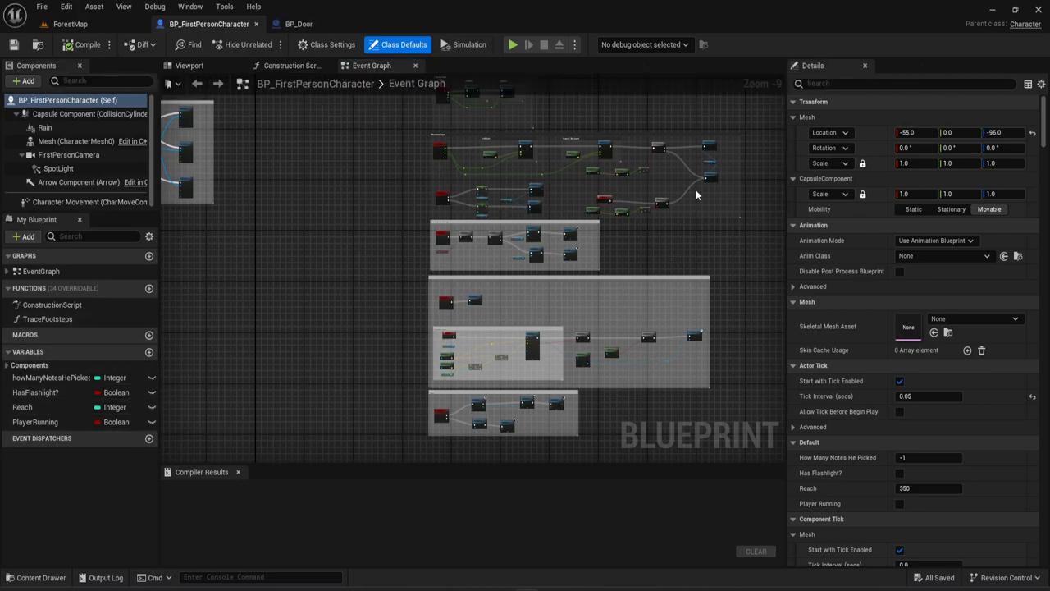
In the BP_Door event graph, add a Get All Actors Of Class node with BP_FirstPersonCharacter as its actor class.
left_click(74, 377)
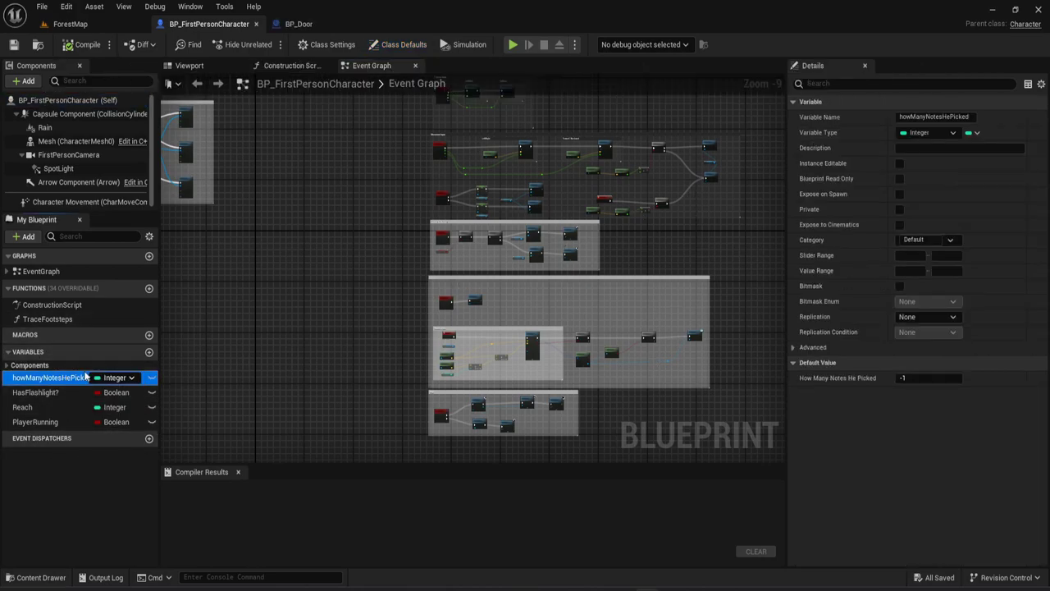
left_click(298, 25)
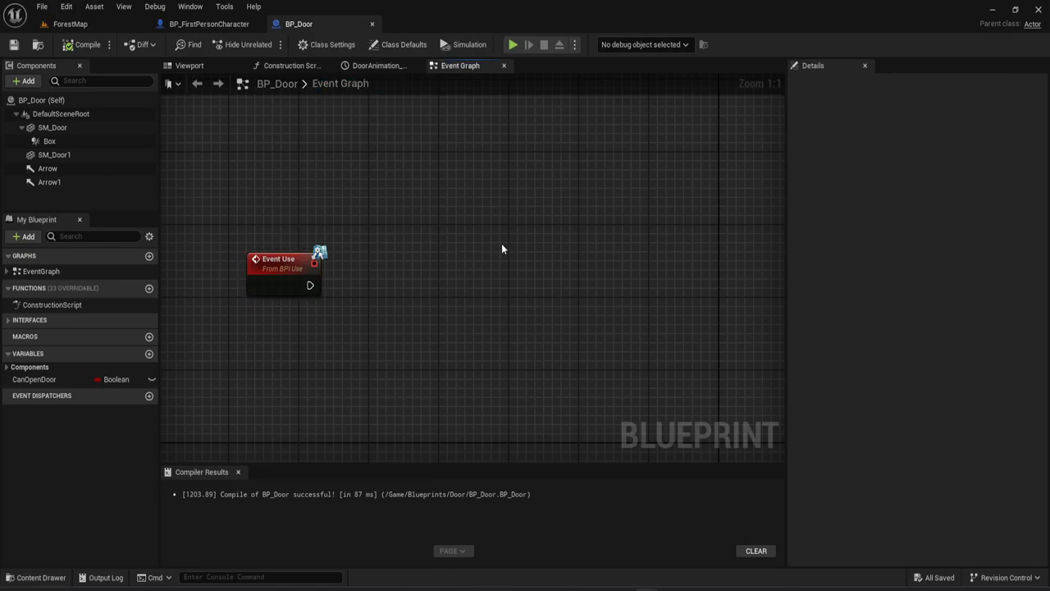
right_click(484, 275)
type("?????ll ac")
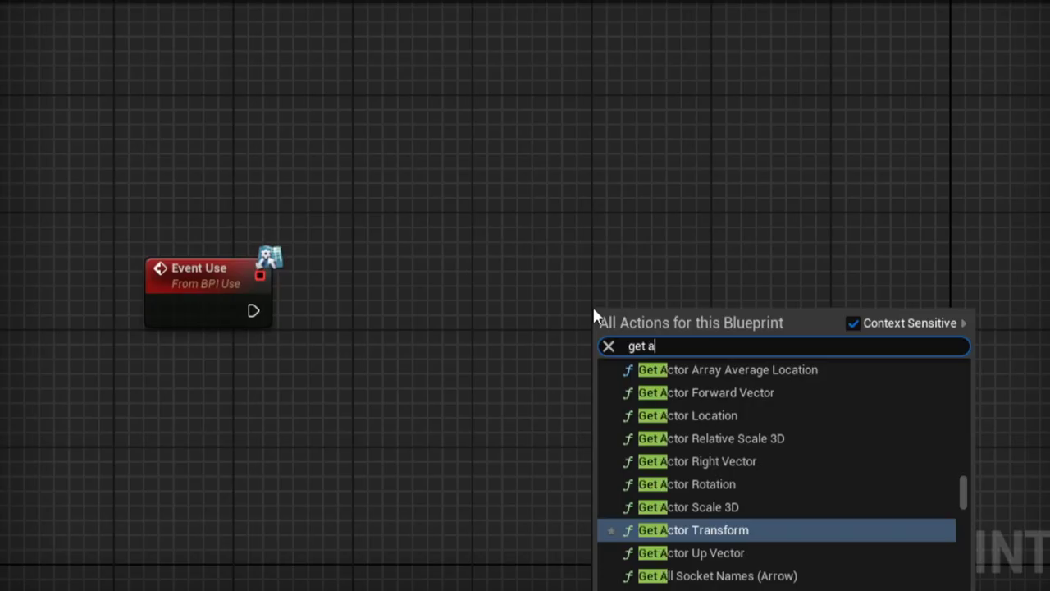
type("tor")
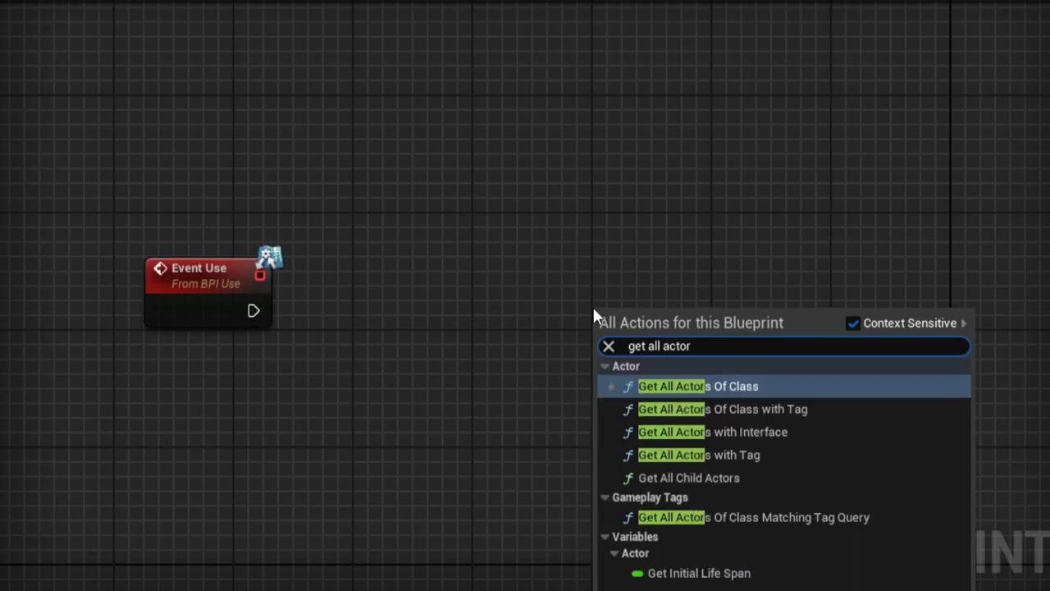
key("Return")
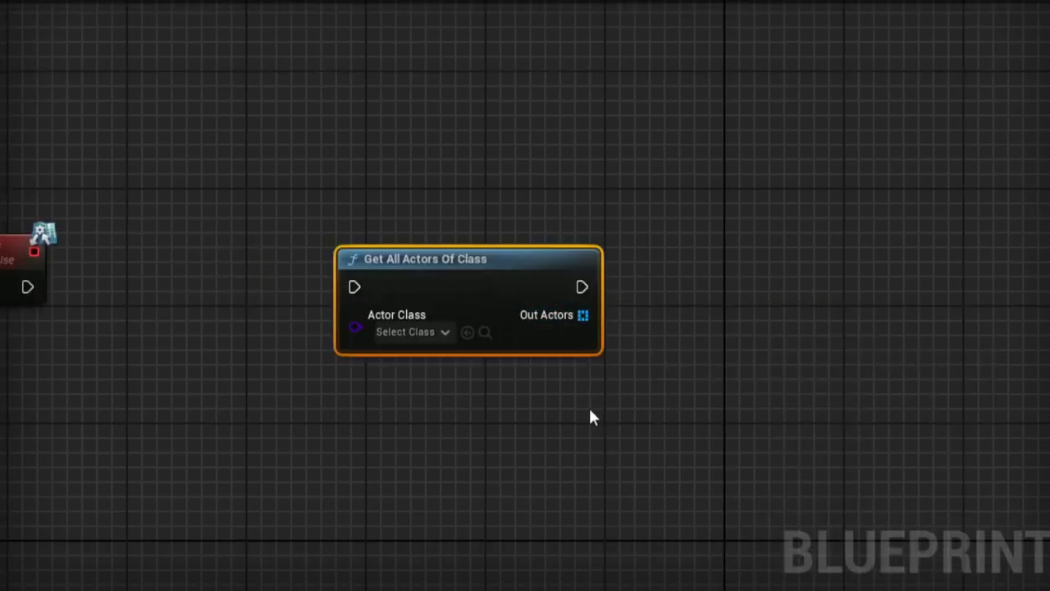
left_click(424, 332)
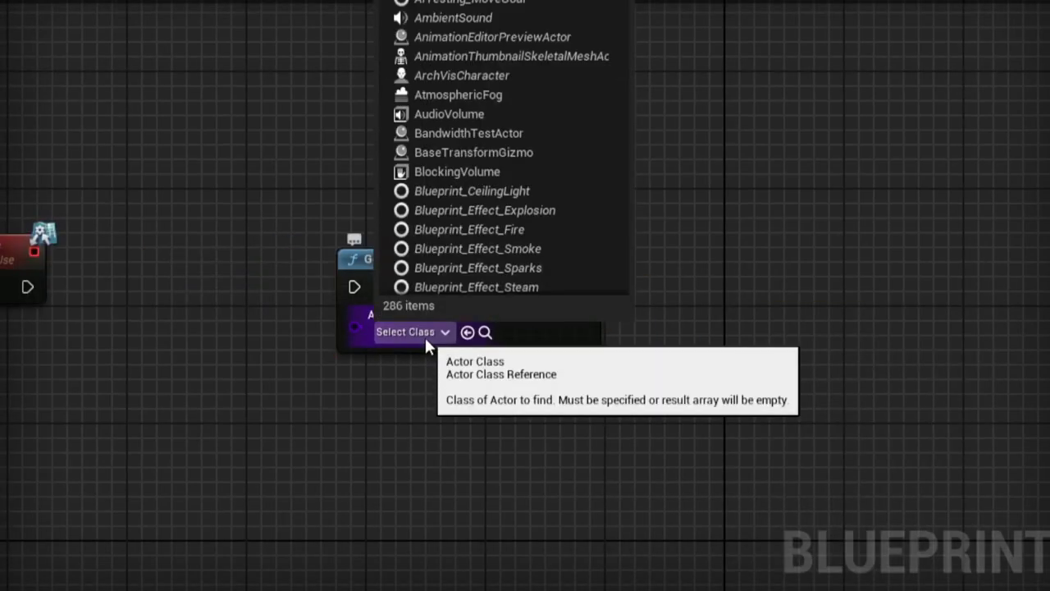
type("firstpe")
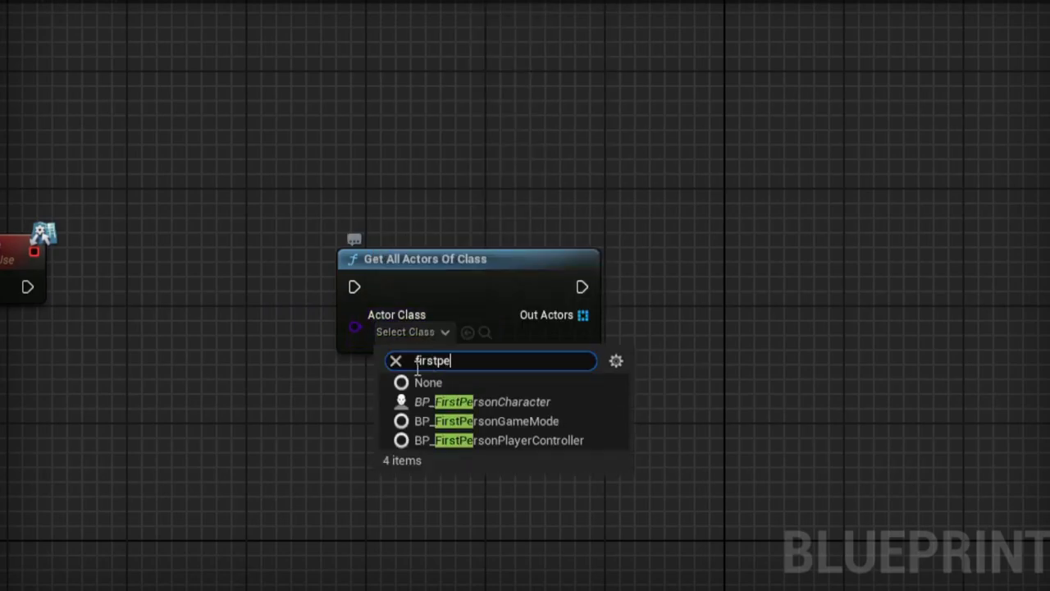
left_click(525, 402)
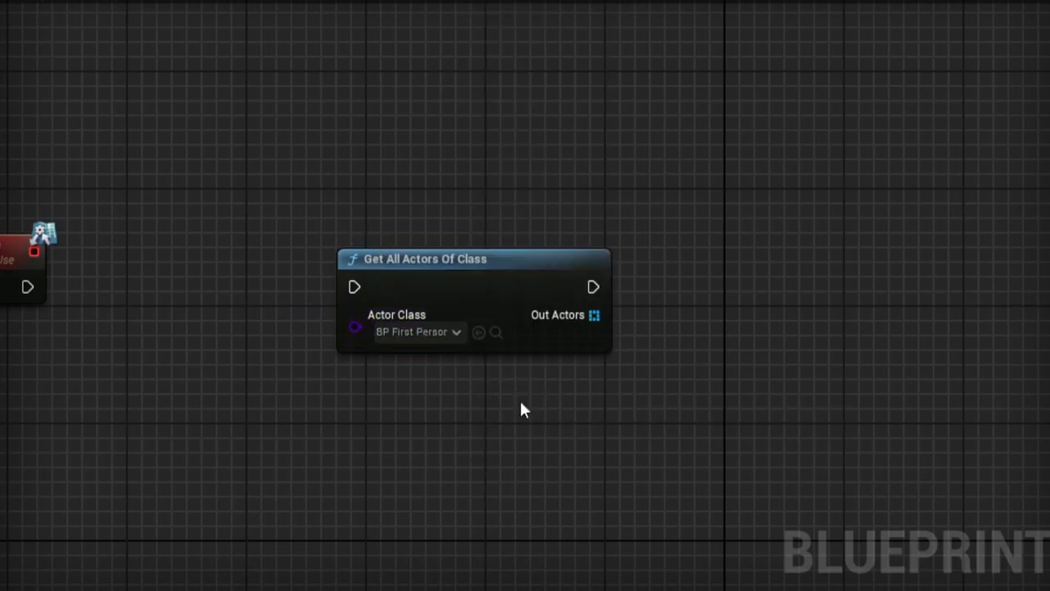
Add an array GET node at index 0 from Out Actors and connect Event Use to Get All Actors Of Class.
left_click_drag(596, 317, 404, 405)
type("g")
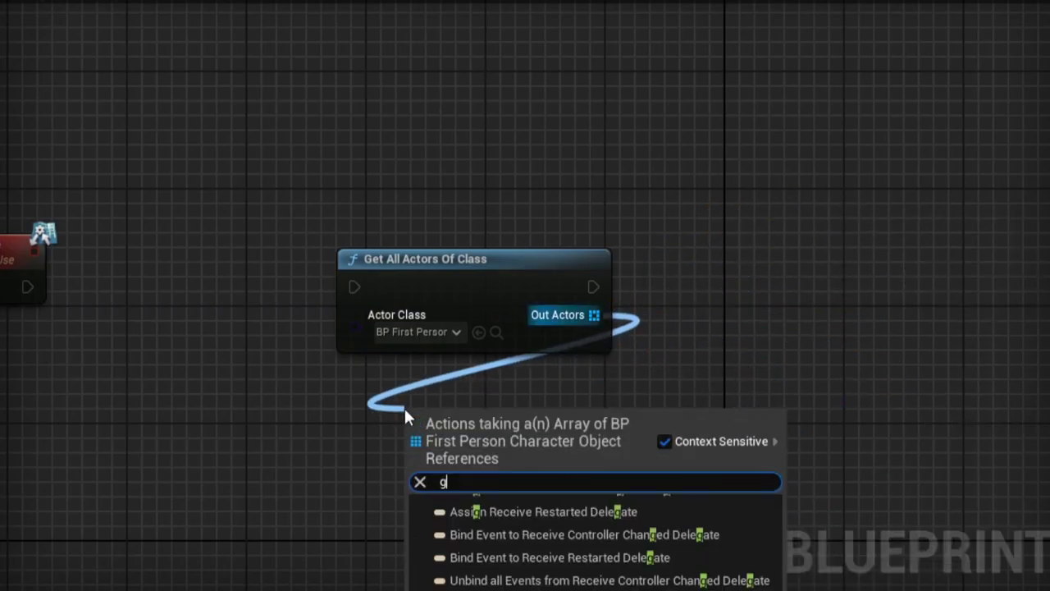
type("et")
key("Return")
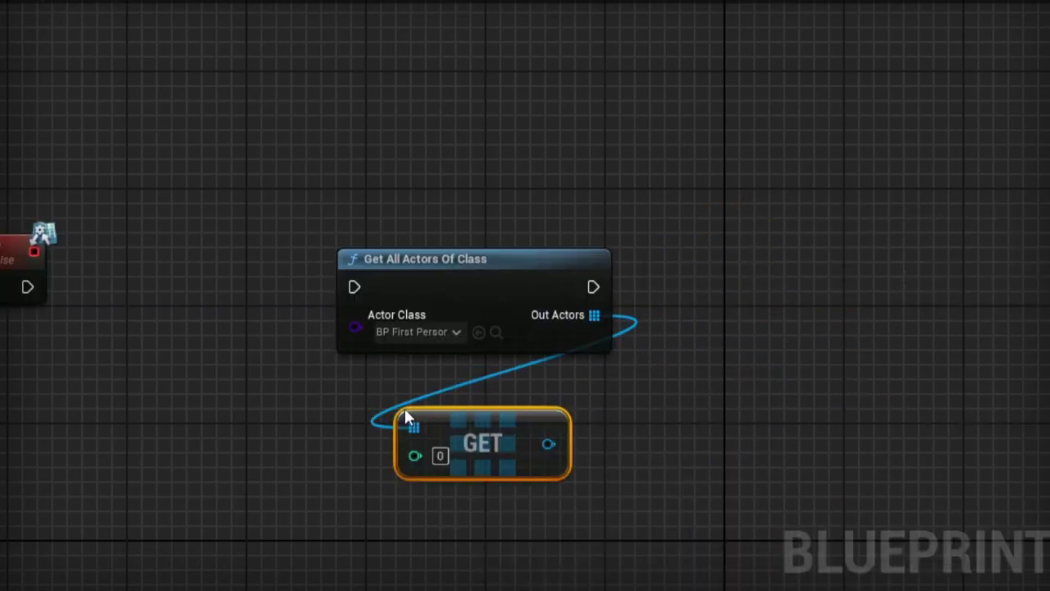
left_click_drag(545, 415, 761, 465)
left_click(724, 352)
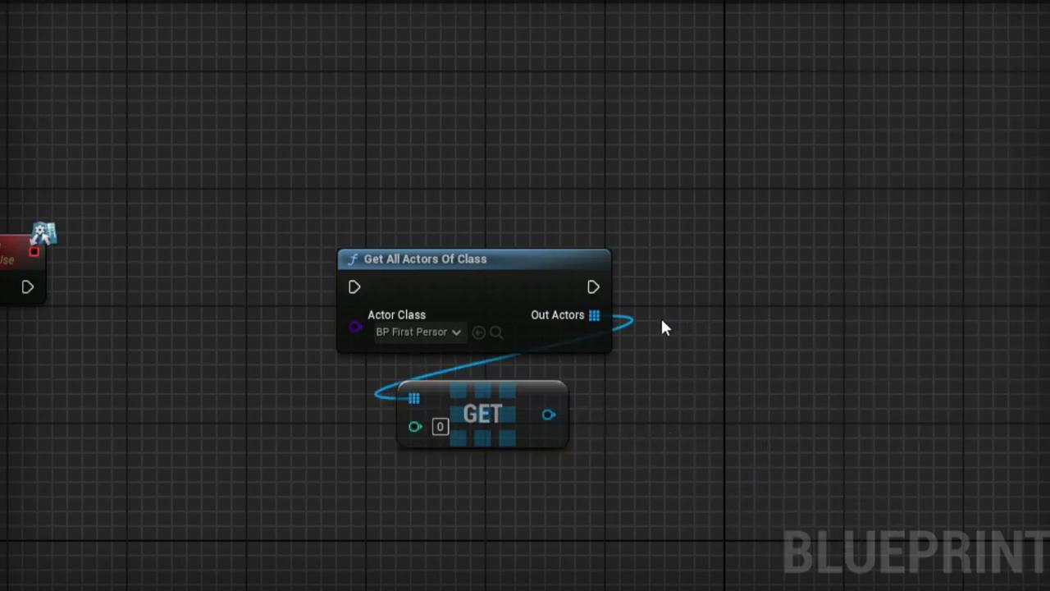
left_click_drag(27, 295, 356, 287)
Add a Set How Many Notes He Picked node from the GET output and run it after Get All Actors Of Class.
left_click_drag(548, 415, 752, 309)
type("set ")
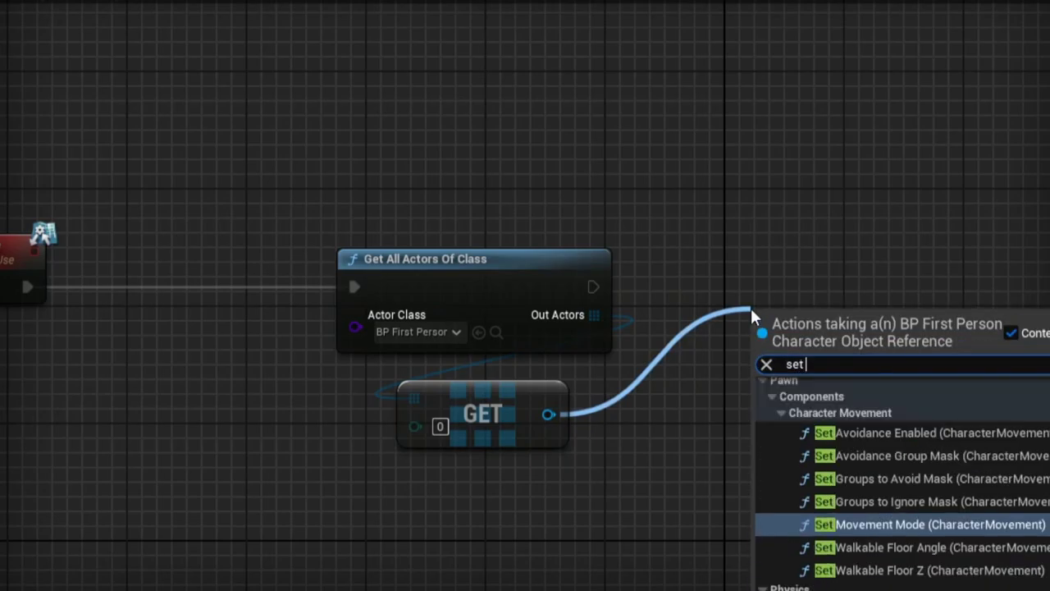
type("how")
key("Down")
key("Down")
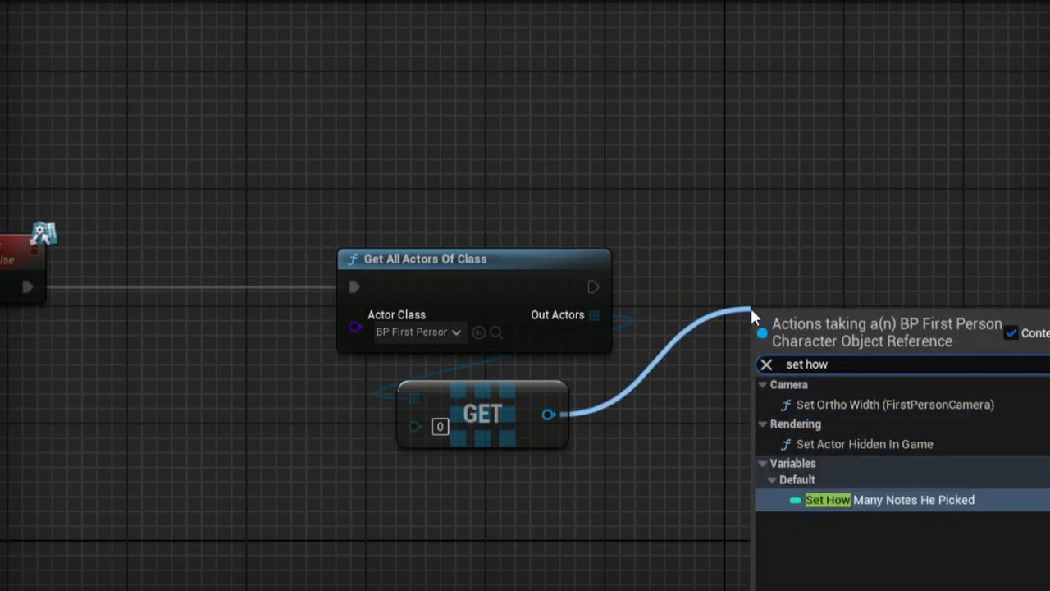
key("Return")
left_click_drag(593, 286, 759, 330)
Add a Get How Many Notes He Picked node from the array GET node's output.
left_click_drag(548, 414, 672, 475)
type("get how")
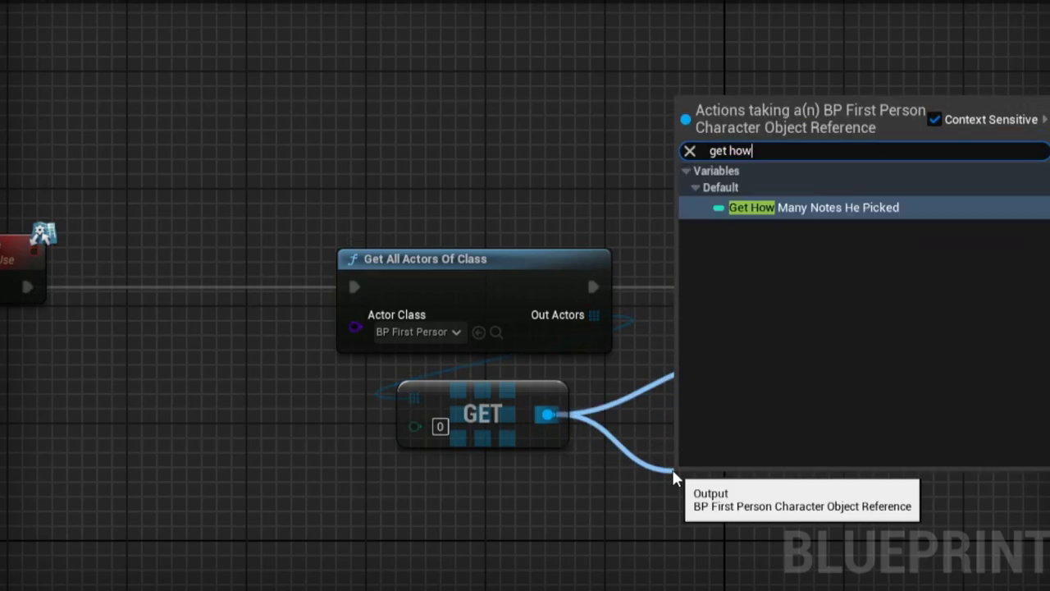
type(" ma")
key("Return")
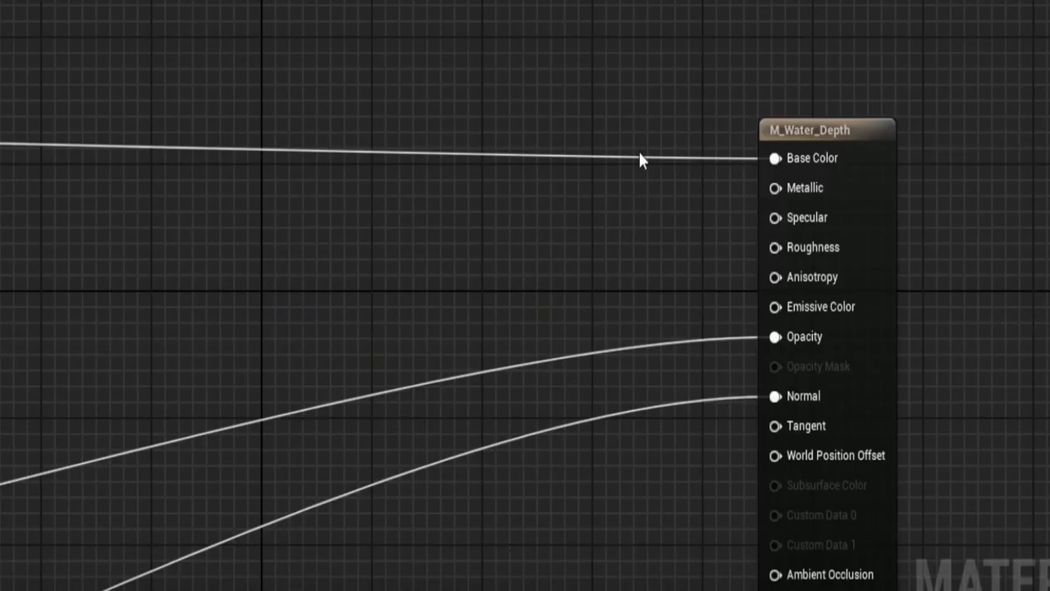
In the M_Water_Depth material graph, add a constant with value 1 and connect it to the Metallic input.
key("1")
left_click(458, 234)
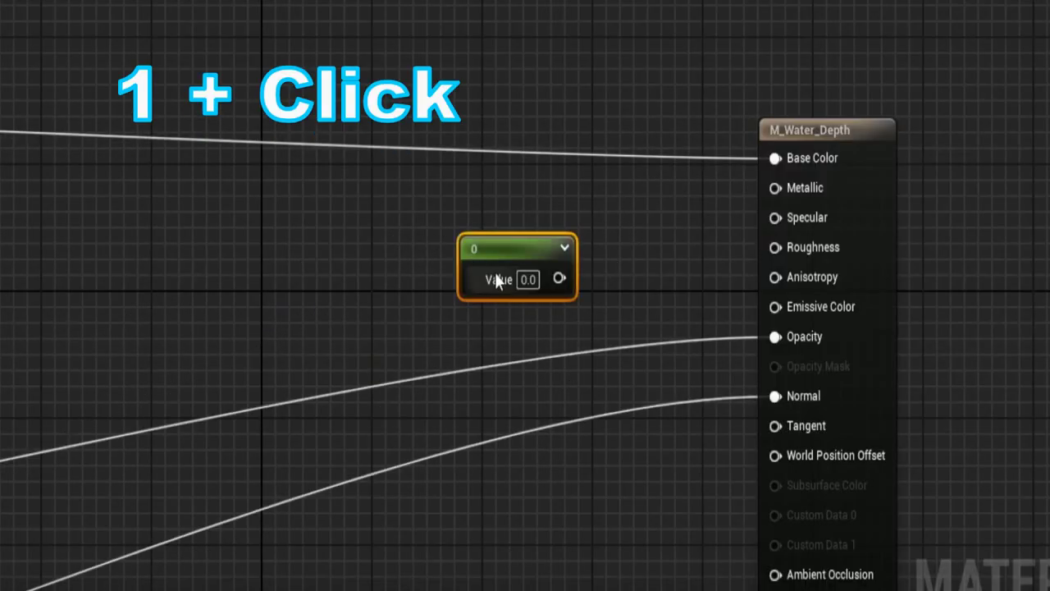
left_click_drag(470, 235, 355, 212)
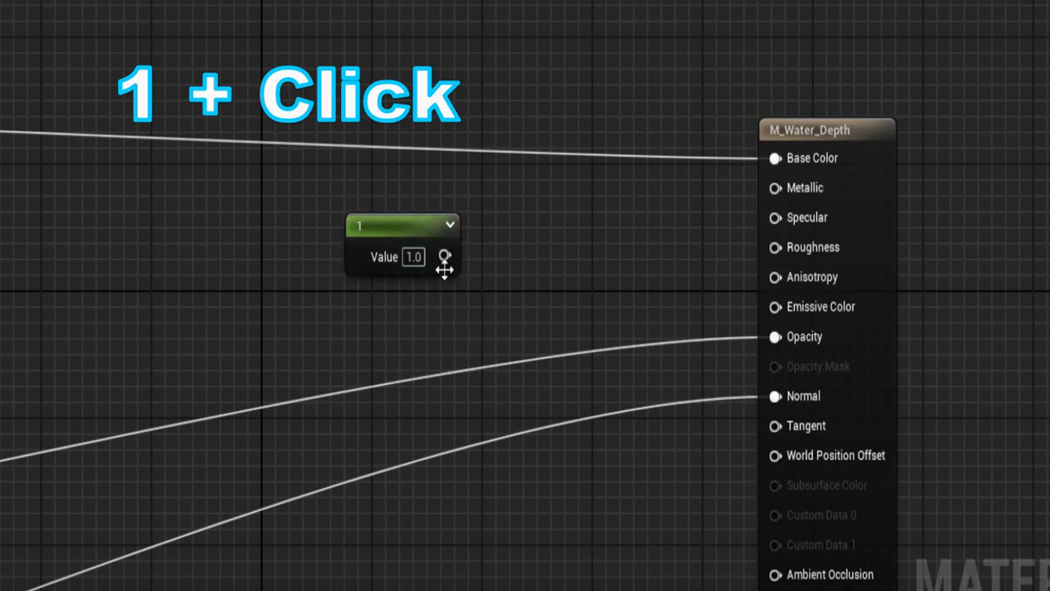
left_click_drag(444, 256, 776, 188)
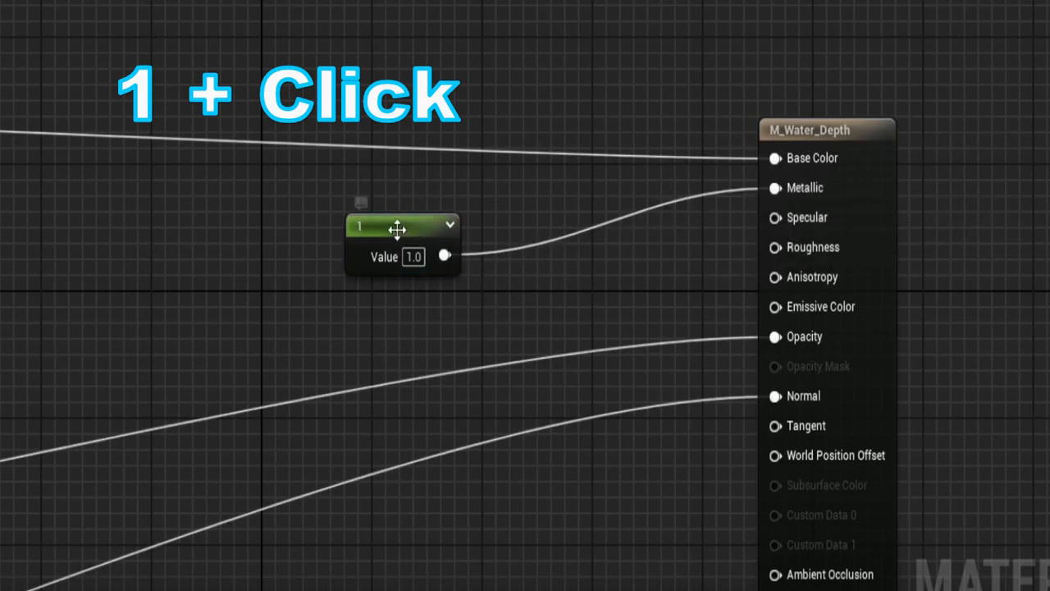
left_click_drag(397, 230, 424, 182)
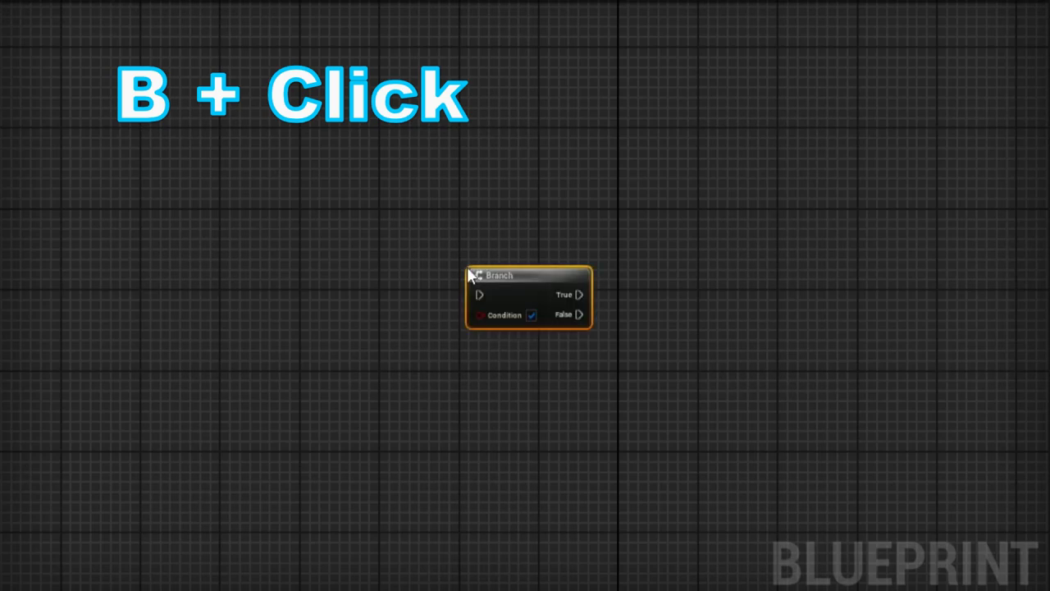
In the blueprint graph, add a Print String node from the Branch node's True output.
scroll(526, 300, "up", 3)
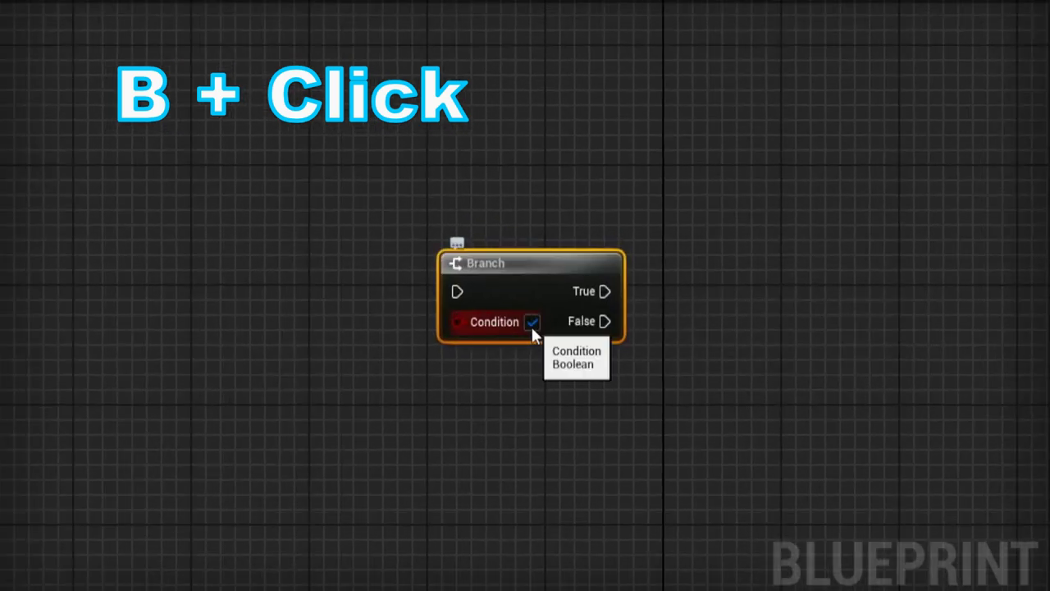
left_click_drag(604, 291, 916, 110)
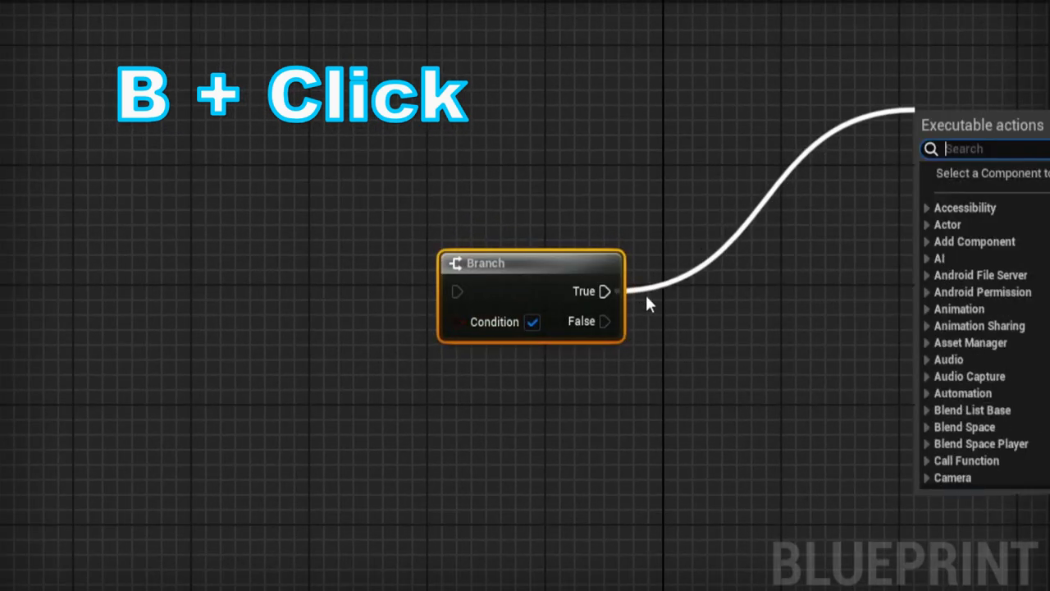
type("pr")
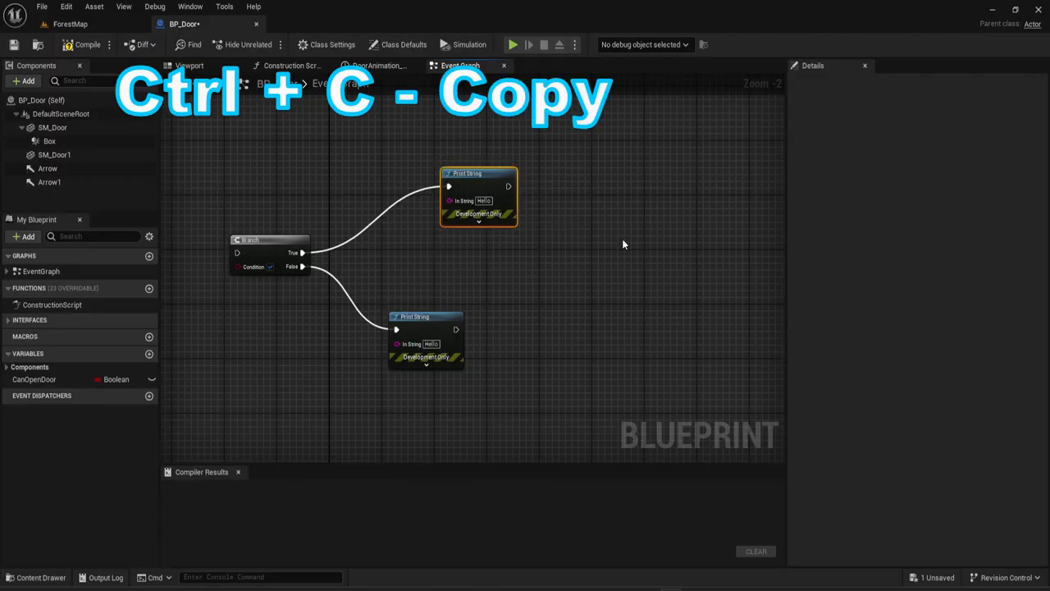
Paste a copy of the Print String node into the empty graph area and cut it out again.
key("ctrl+v")
right_click_drag(663, 242, 594, 237)
left_click_drag(679, 384, 497, 250)
key("ctrl+x")
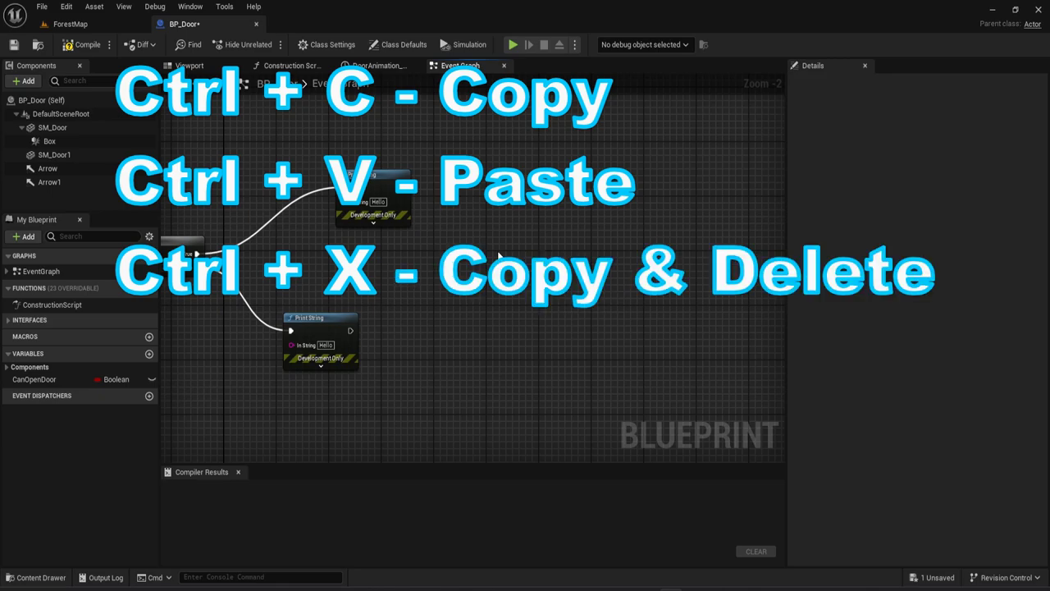
right_click_drag(497, 250, 564, 263)
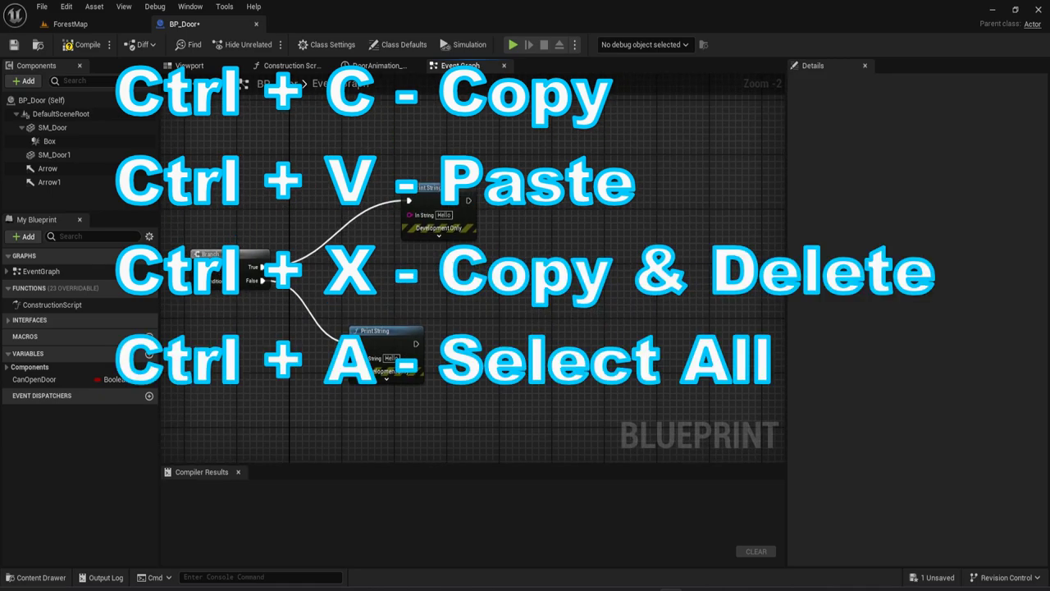
Select all nodes in the BP_Door event graph and undo the last operation.
key("ctrl+a")
key("ctrl+z")
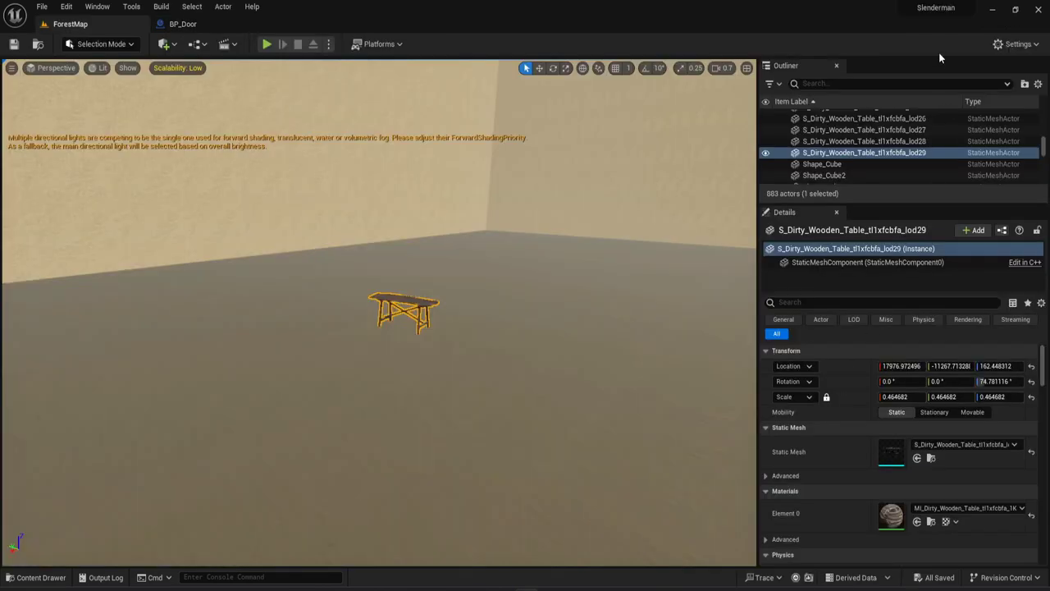
In ForestMap, move the wooden table along X to about 18025.8 and rotate it to about 23°, 6.1° and 76°.
right_click_drag(606, 254, 602, 253)
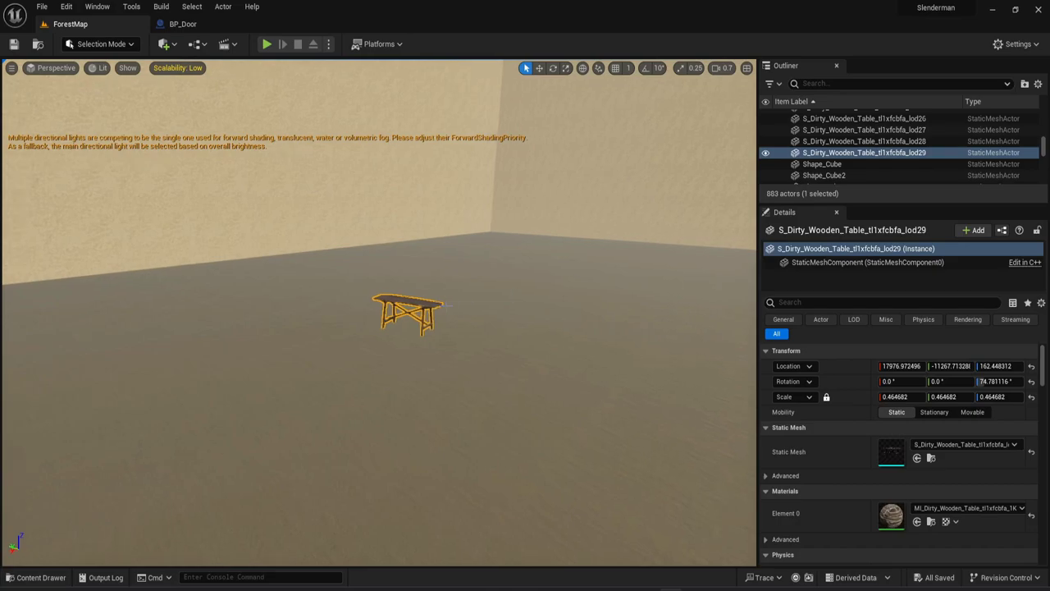
key("w")
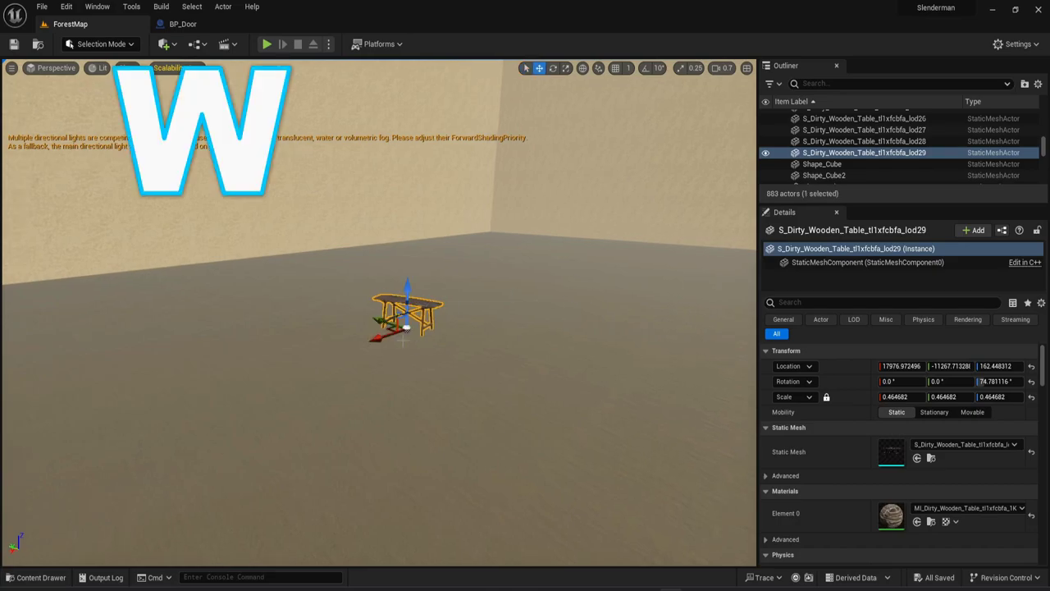
left_click_drag(362, 345, 369, 351)
key("e")
left_click_drag(352, 307, 361, 288)
Scale the wooden table uniformly to about 2.57 and focus the viewport on it.
key("r")
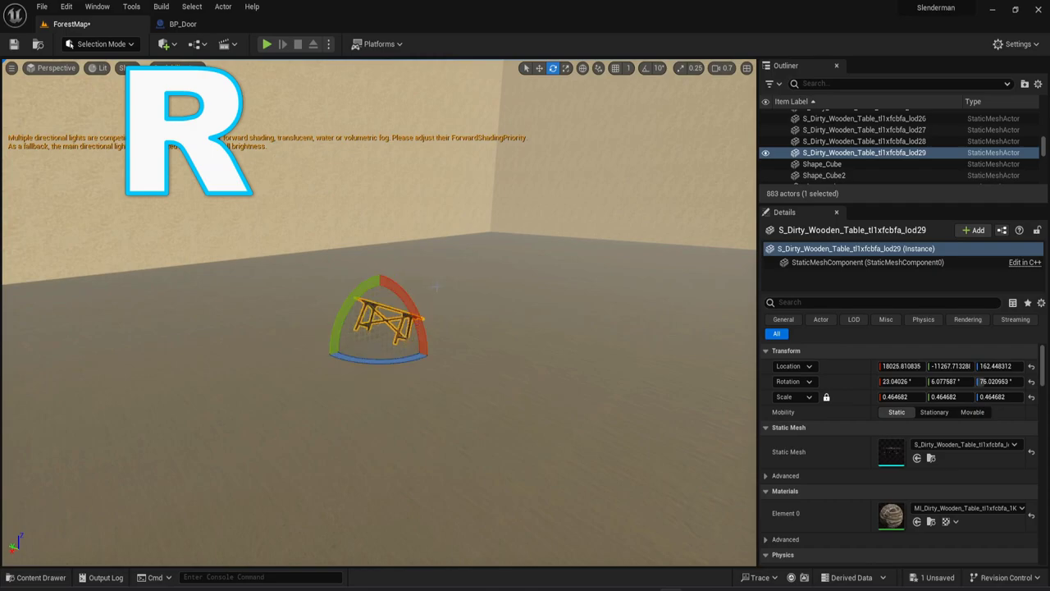
left_click_drag(380, 338, 400, 315)
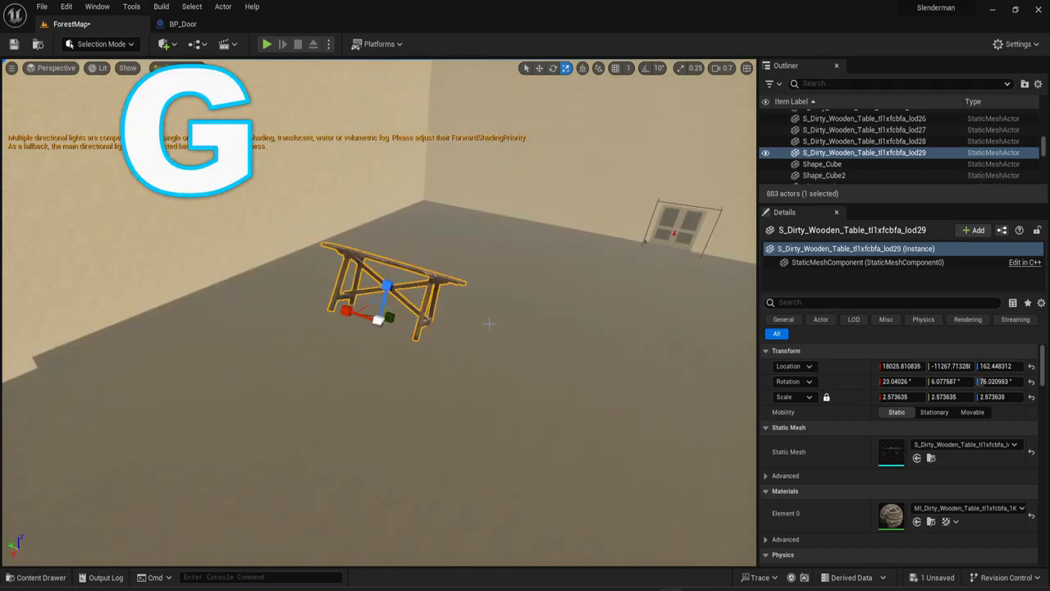
mouse_move(488, 324)
right_mouse_down()
mouse_move(574, 292)
mouse_move(385, 287)
mouse_move(484, 305)
right_mouse_up()
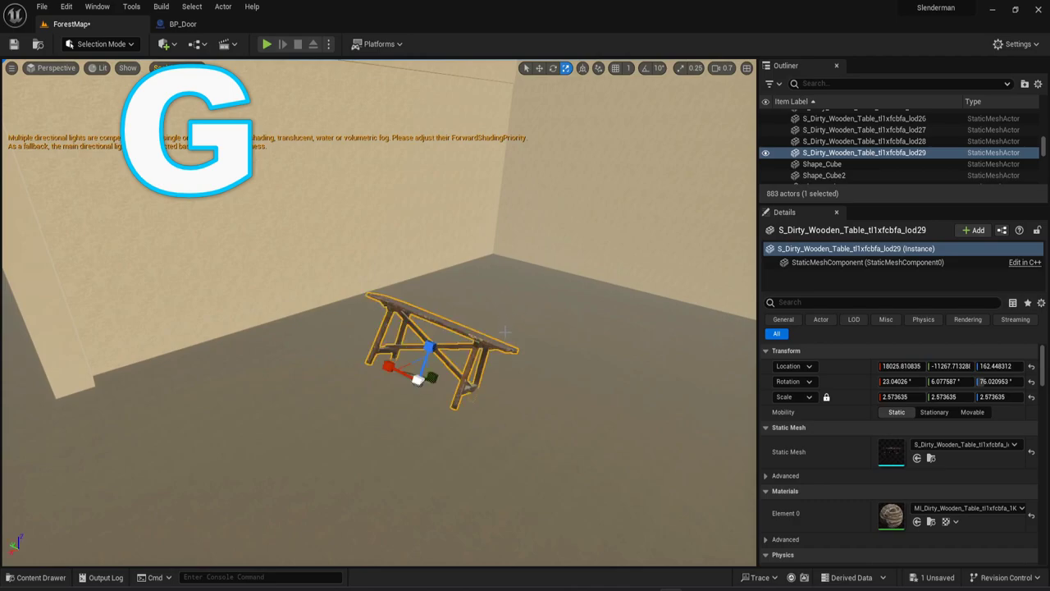
key("f")
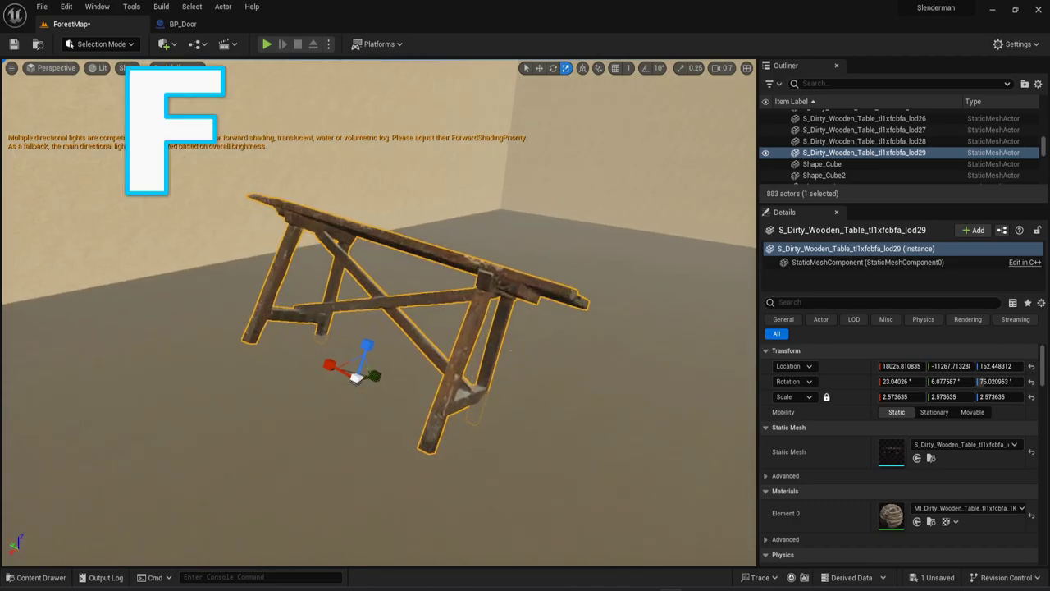
mouse_move(510, 350)
right_mouse_down()
mouse_move(603, 345)
mouse_move(515, 350)
right_mouse_up()
key("a")
key("d")
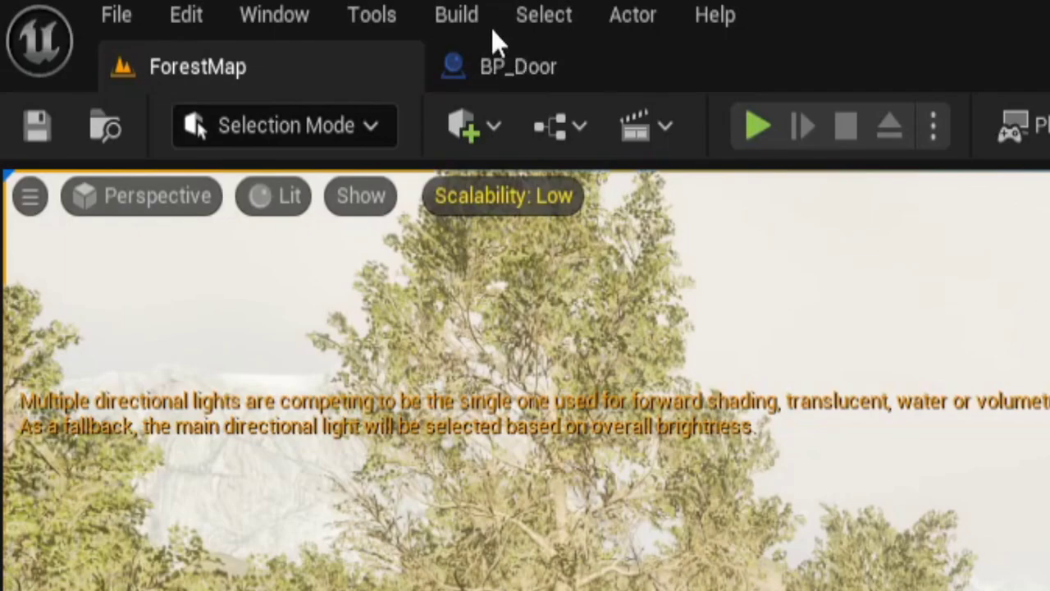
left_click(163, 6)
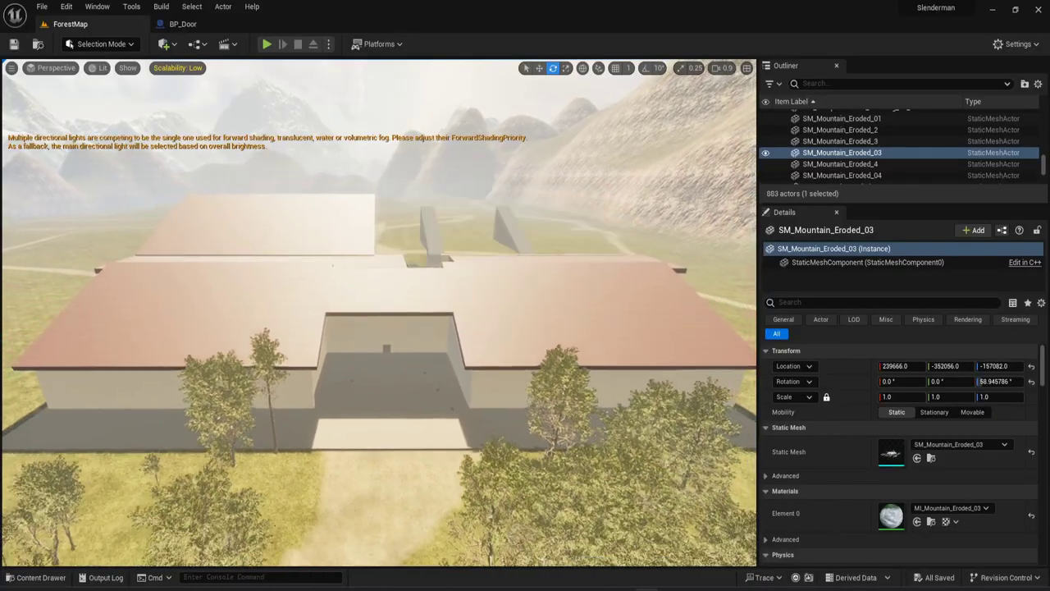
Examine how the large building in ForestMap is rendered from increasingly greater camera distances.
scroll(378, 312, "down", 5)
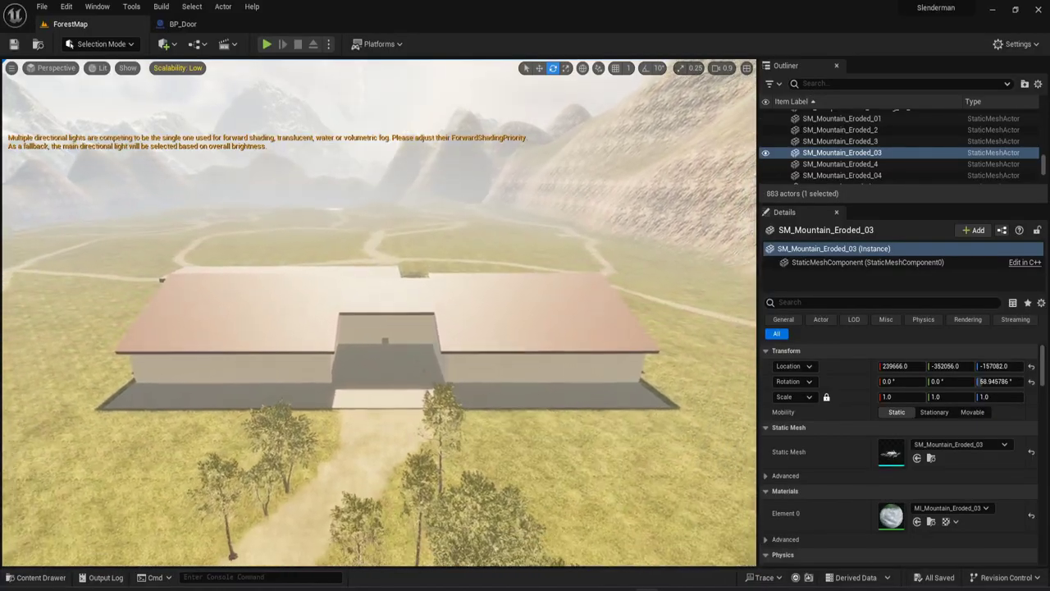
scroll(378, 312, "down", 5)
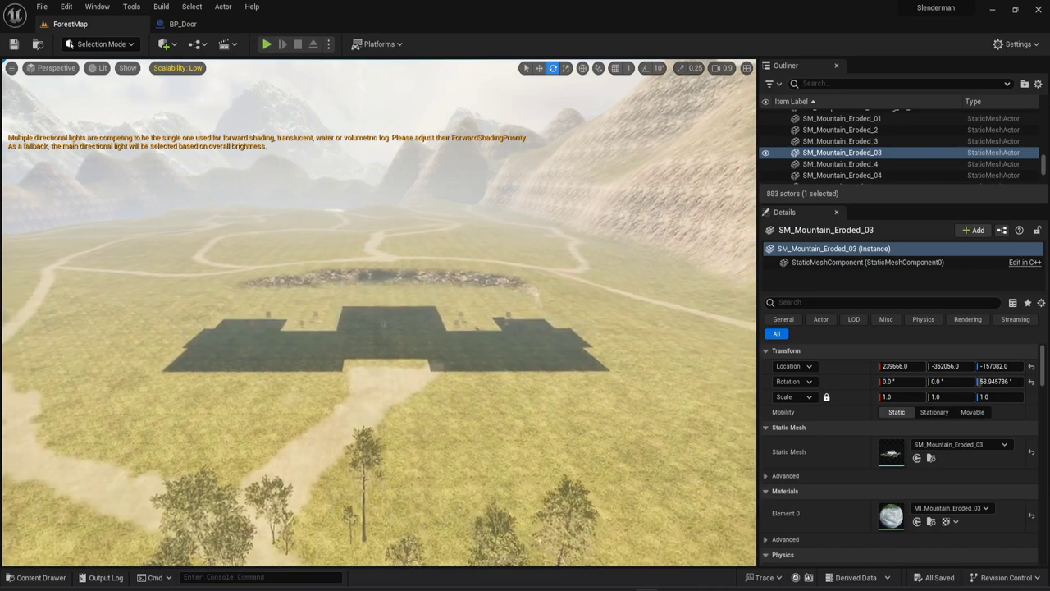
scroll(378, 312, "down", 4)
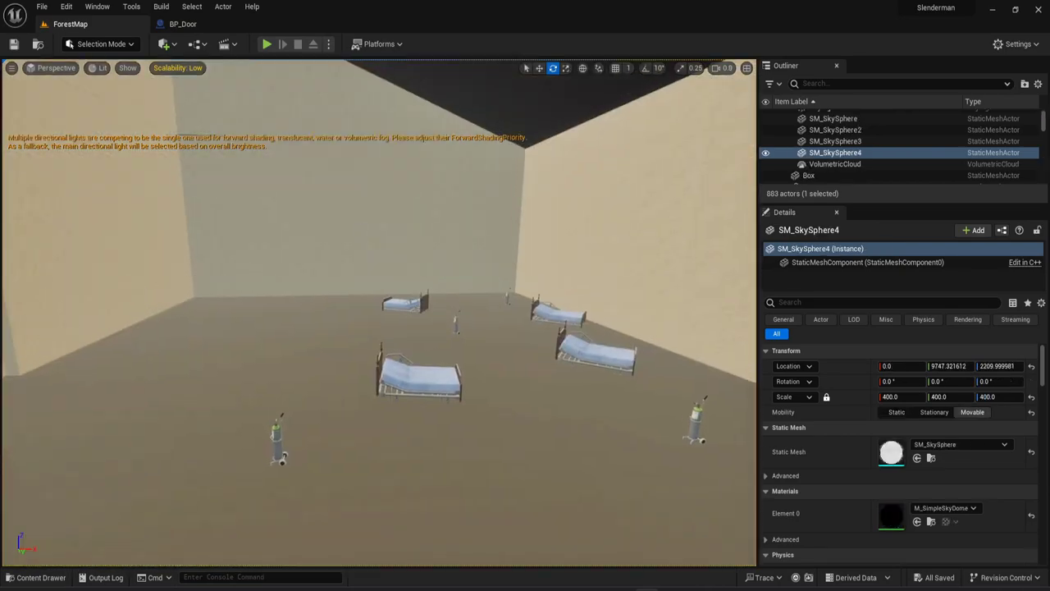
Frame the interior room with the beds and freeze rendering by rerunning the previous console command.
right_click_drag(378, 312, 373, 352)
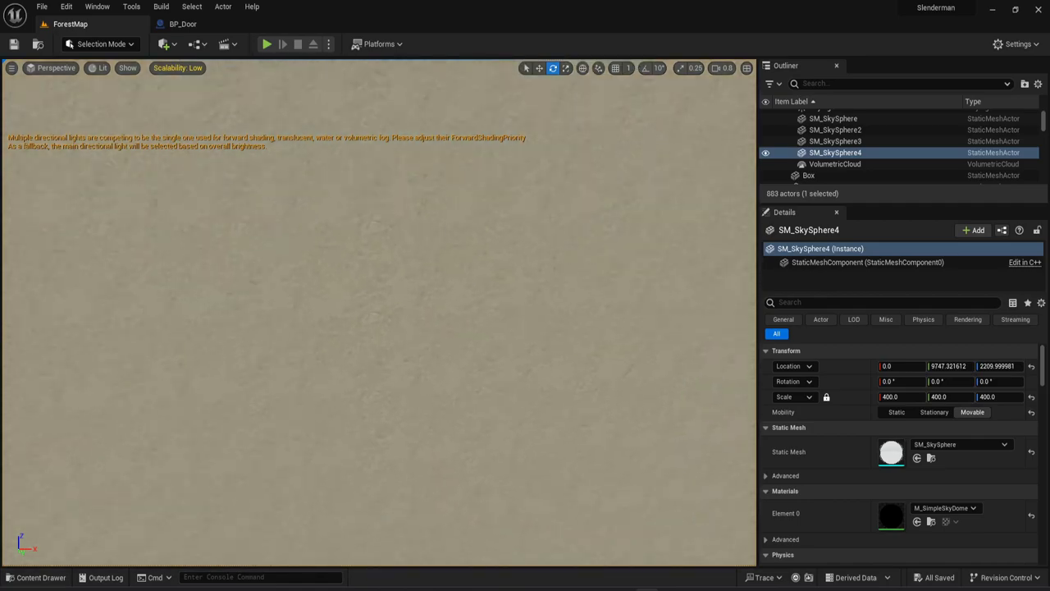
right_click_drag(378, 312, 378, 411)
scroll(306, 516, "down", 3)
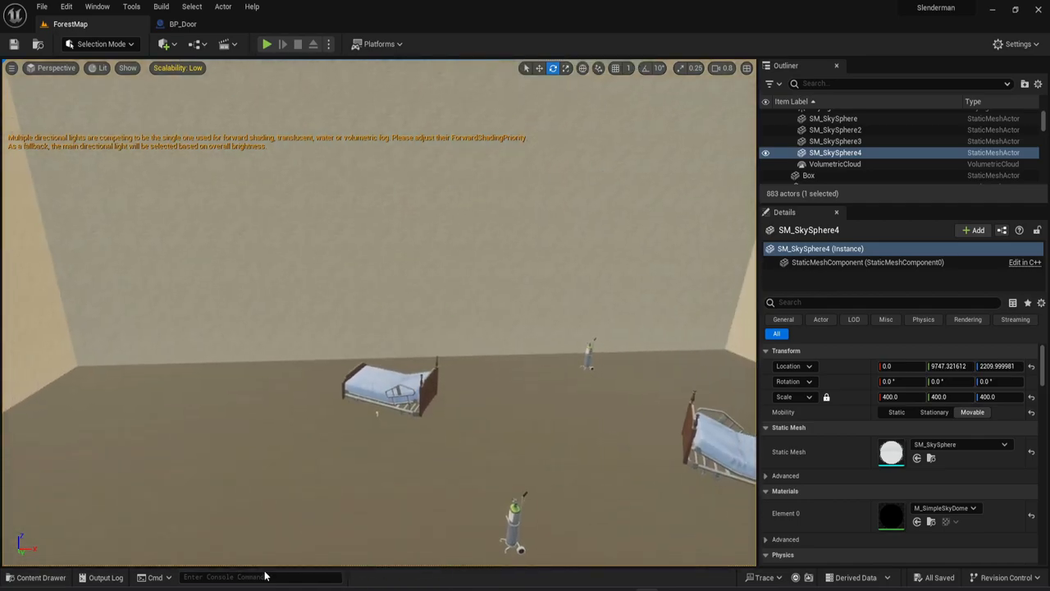
key("Up")
key("Return")
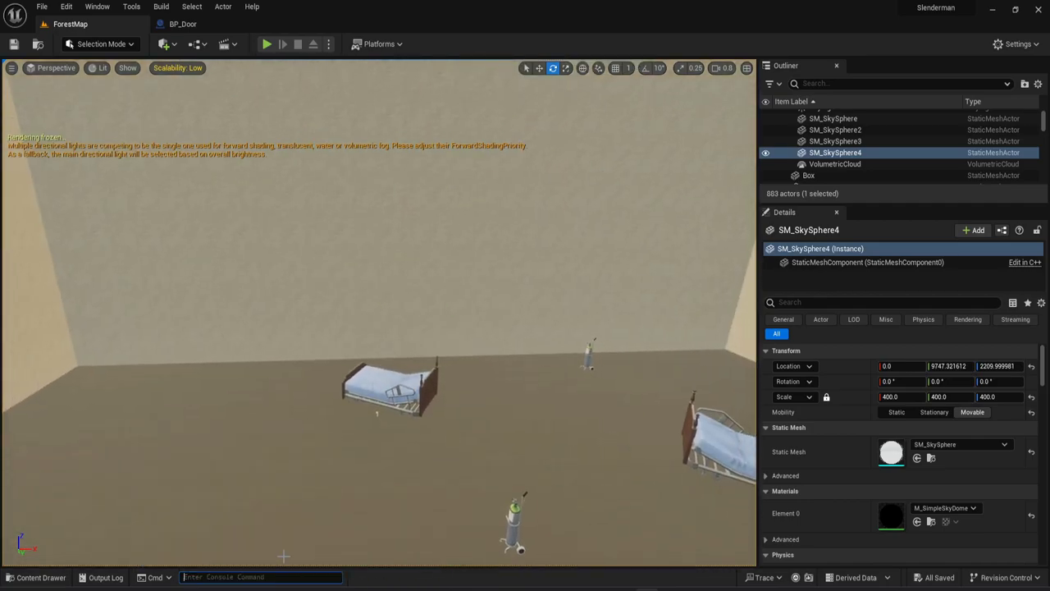
Inspect which objects are rendered in the frozen scene from other viewpoints and recall the last console command.
key("w")
right_click_drag(419, 312, 431, 271)
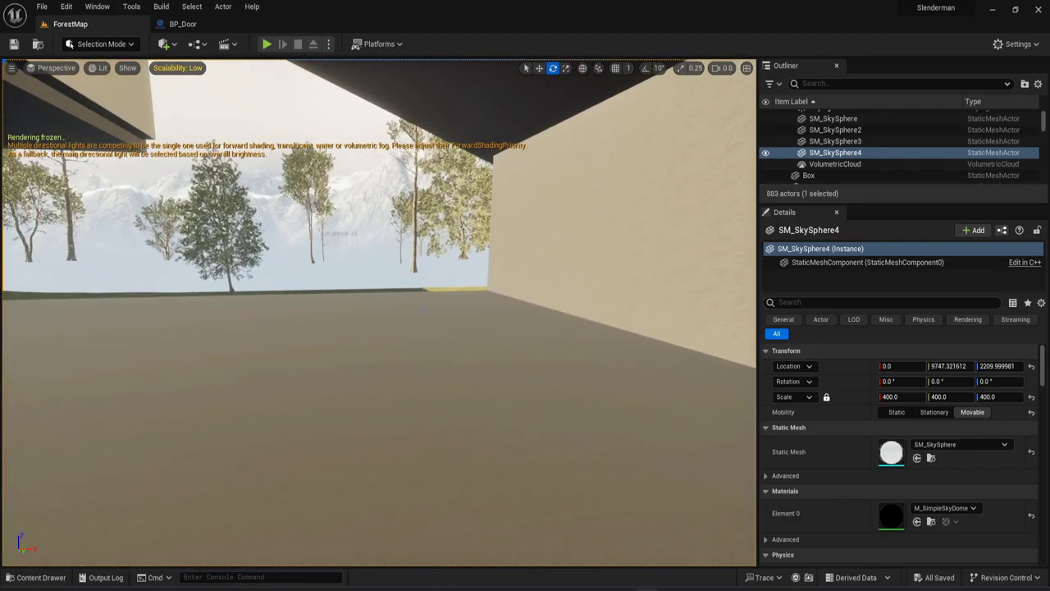
key("w")
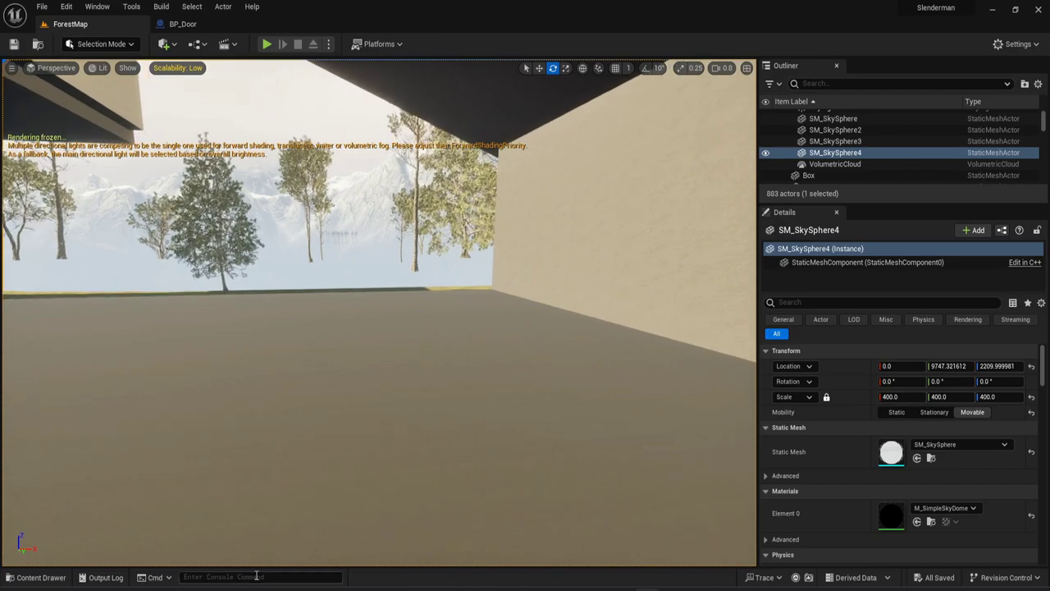
key("Up")
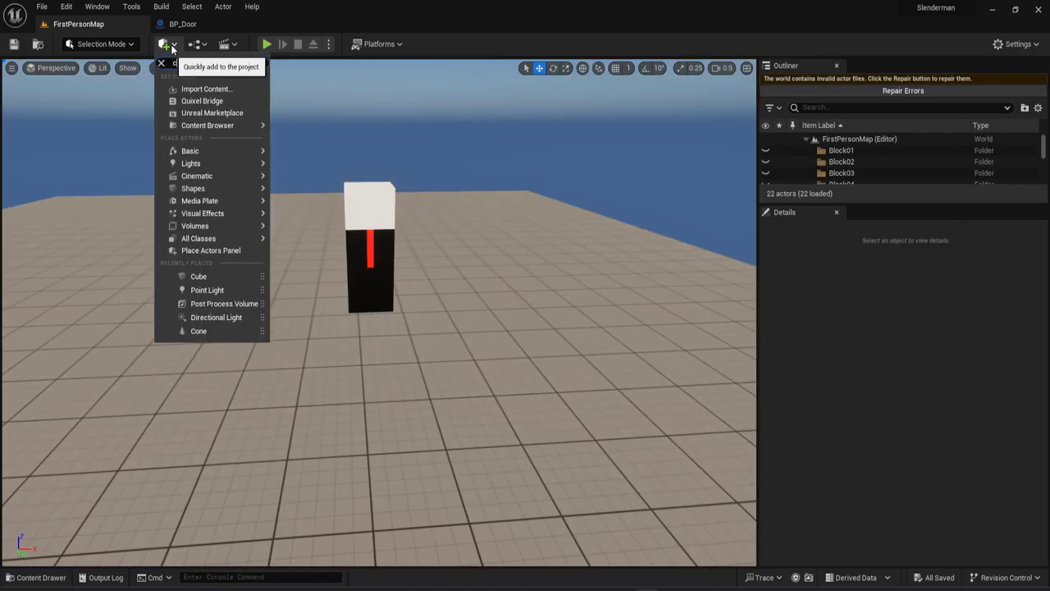
Add a Cull Distance Volume at the block in FirstPersonMap and set its Index 0 cull distance to about 355.39.
type("cull")
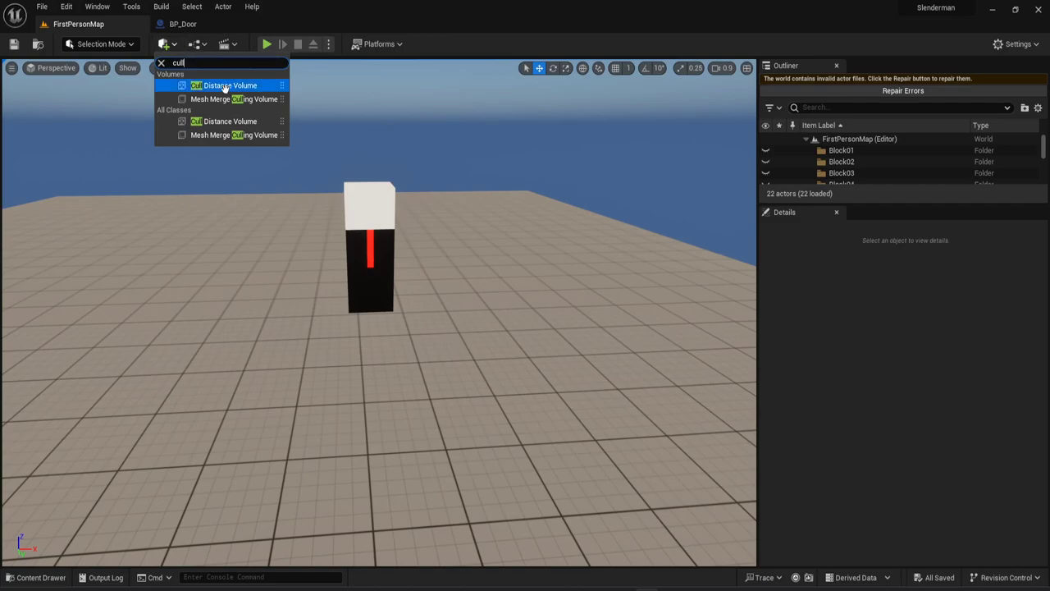
left_click_drag(225, 88, 386, 211)
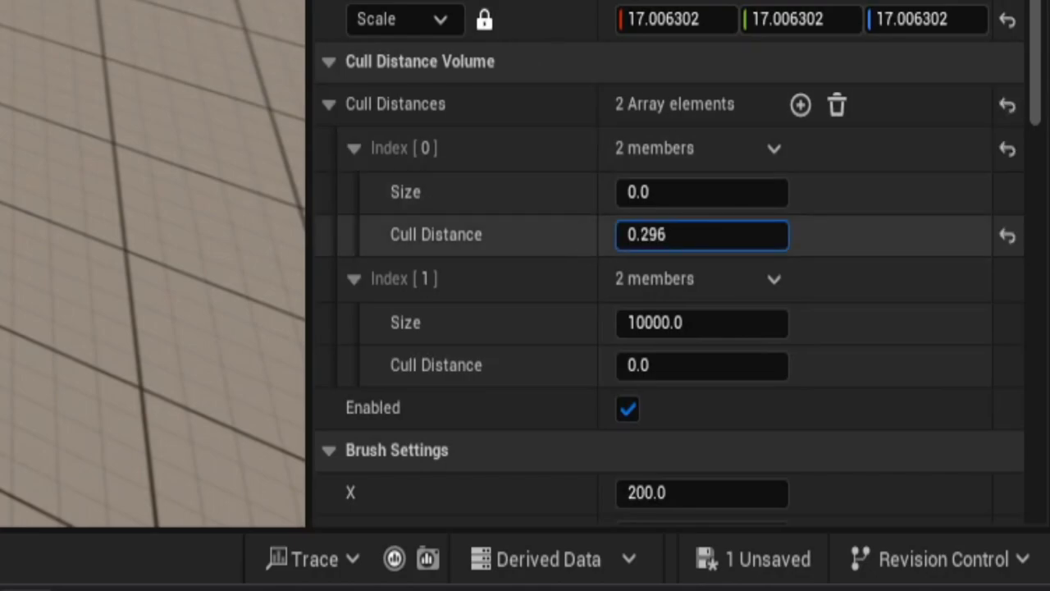
left_click_drag(648, 234, 714, 235)
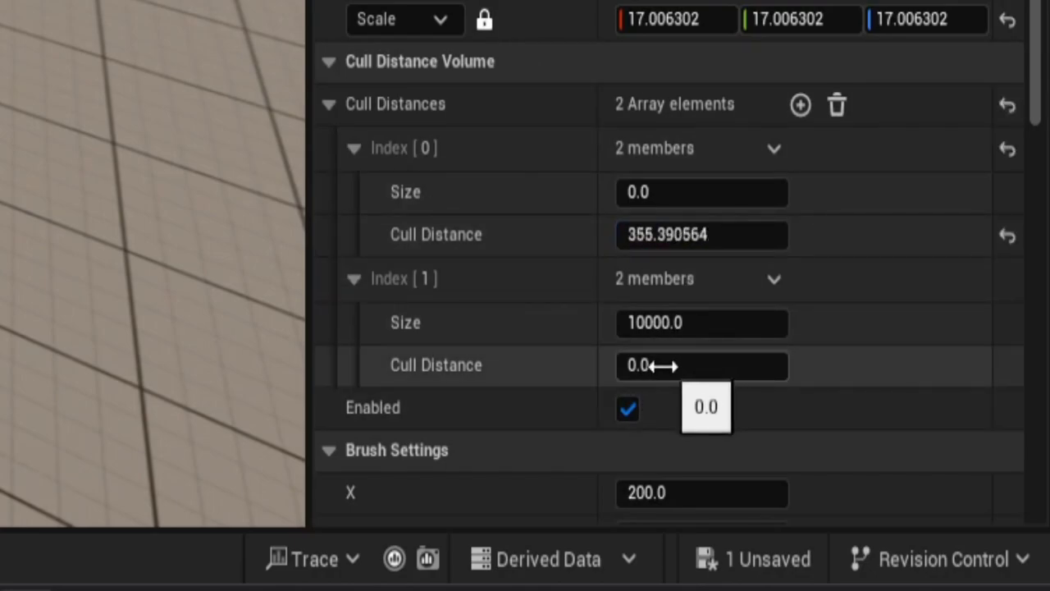
Check the distance culling of the block in FirstPersonMap from farther away and from close up.
key("s")
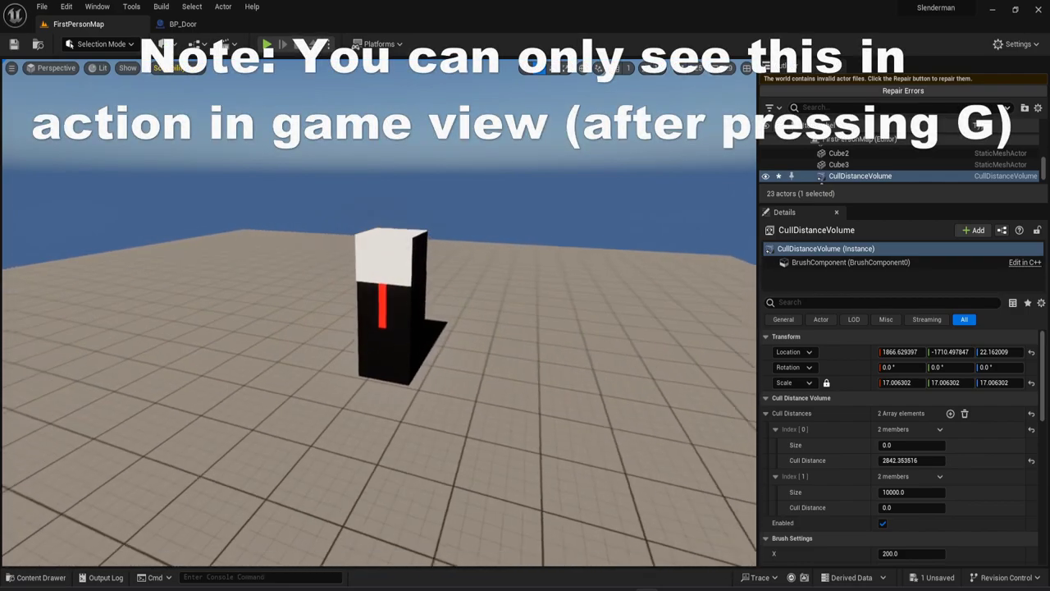
key("s")
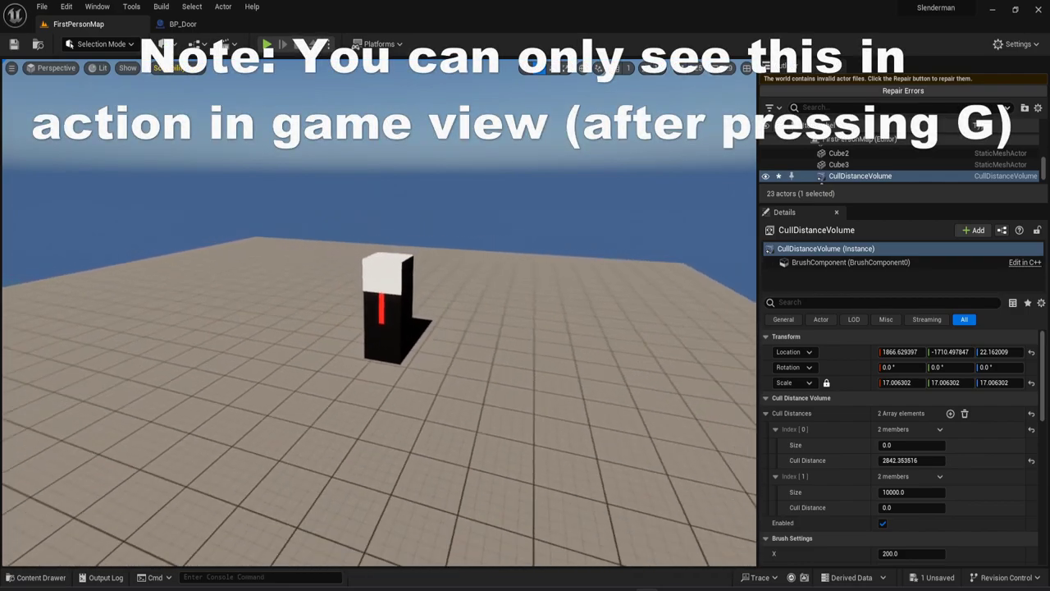
key("w")
scroll(378, 316, "up", 5)
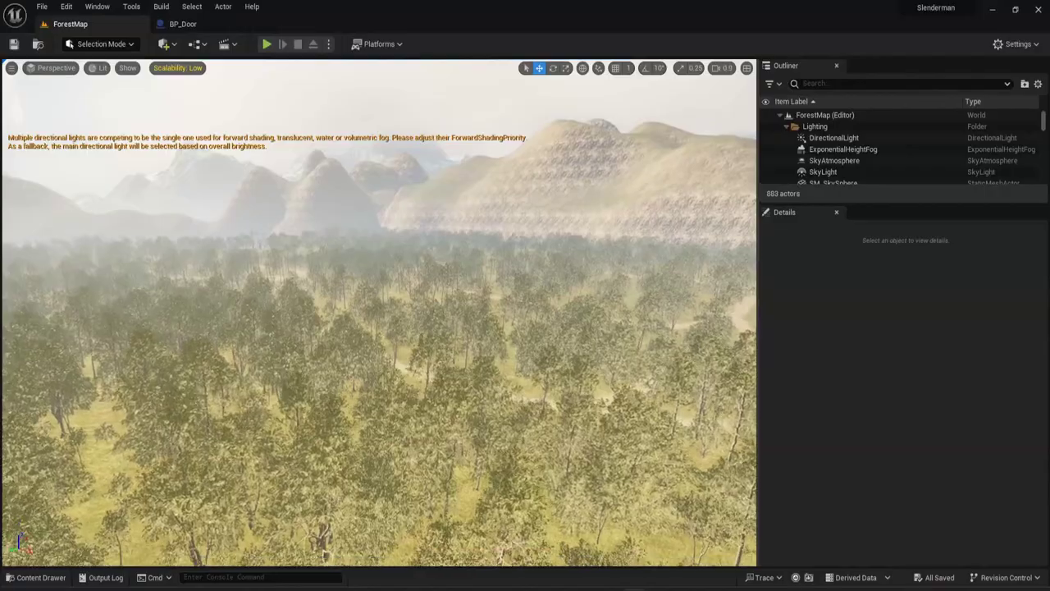
Switch ForestMap to Foliage mode, select the last six foliage types in the palette, and view the small plants up close.
scroll(379, 311, "up", 6)
scroll(378, 312, "up", 3)
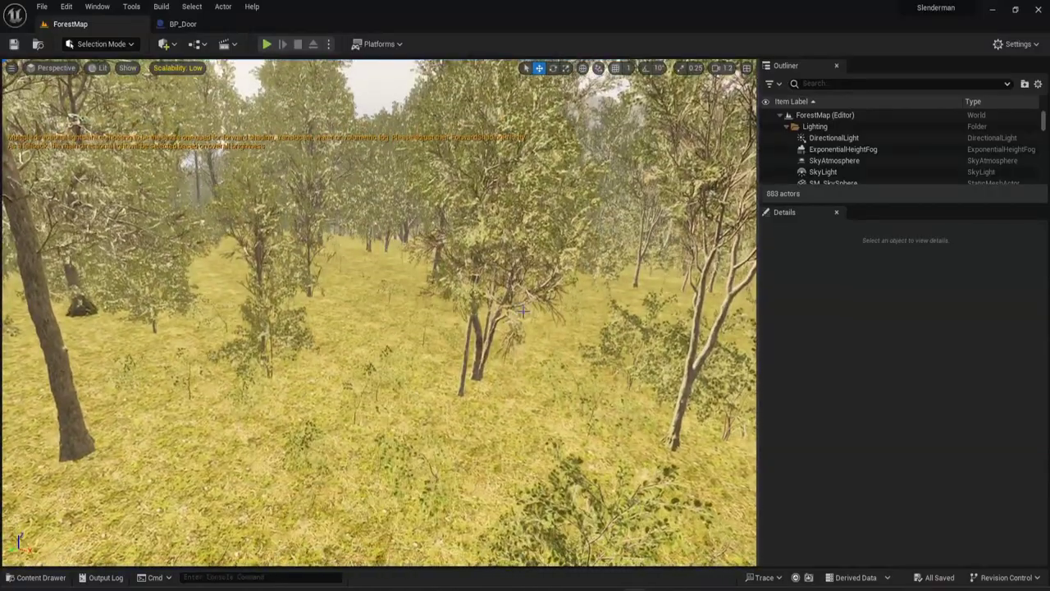
left_click(101, 43)
left_click(99, 86)
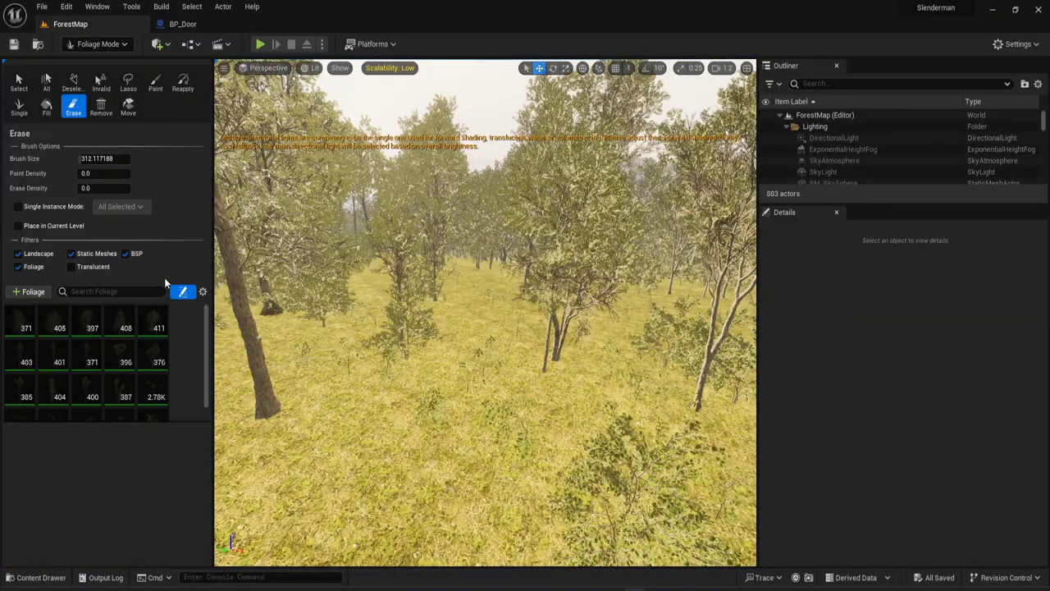
left_click(24, 336)
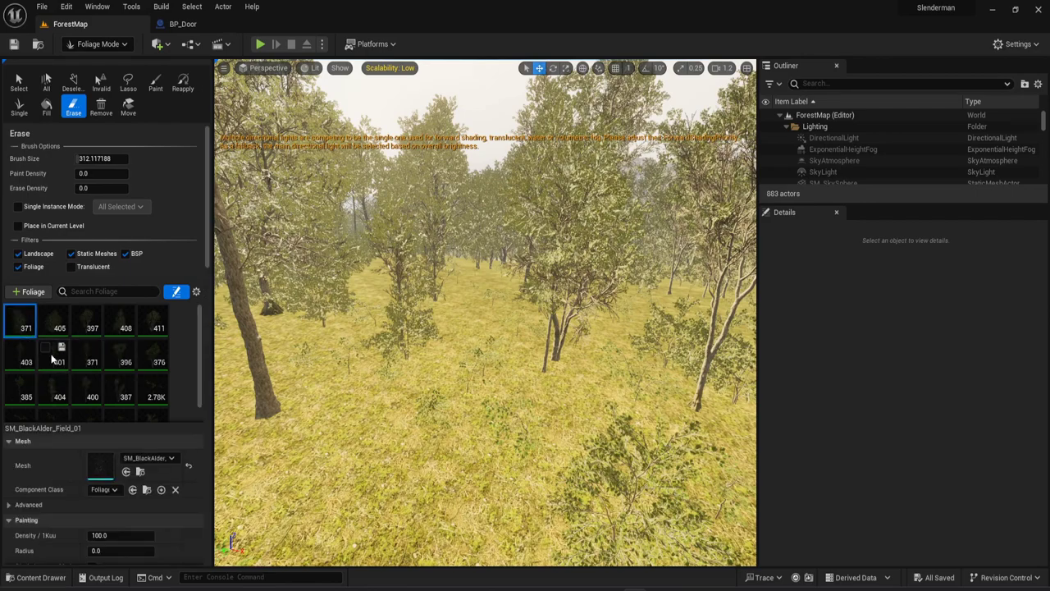
scroll(138, 396, "down", 2)
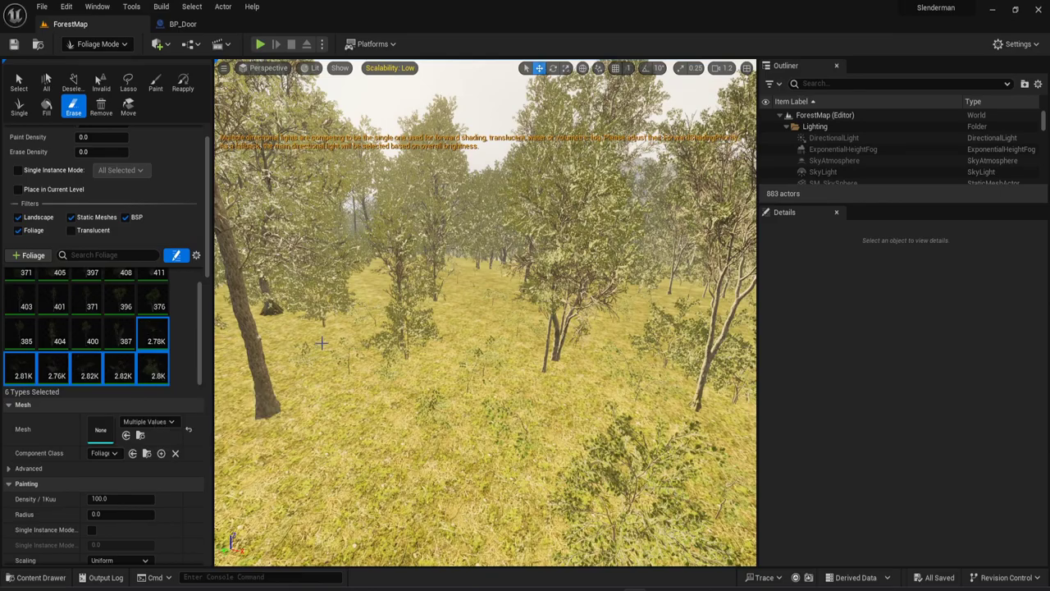
mouse_move(322, 343)
right_mouse_down()
mouse_move(322, 322)
mouse_move(318, 337)
right_mouse_up()
key("q")
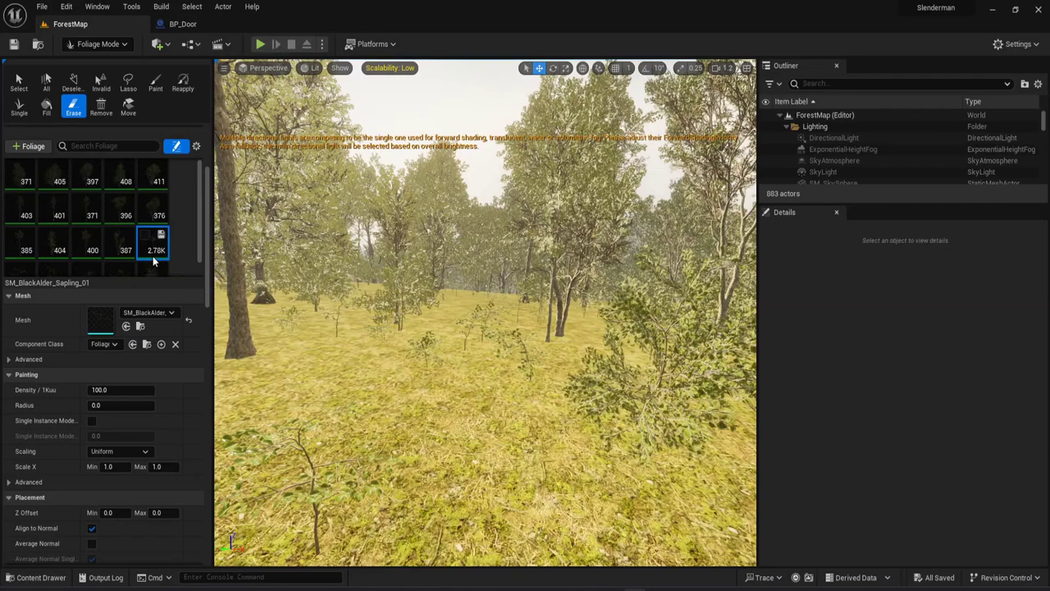
Set the maximum cull distance of the SM_BlackAlder_Sapling_01 foliage to about 5300.
scroll(158, 266, "down", 1)
scroll(160, 396, "down", 5)
scroll(161, 396, "down", 2)
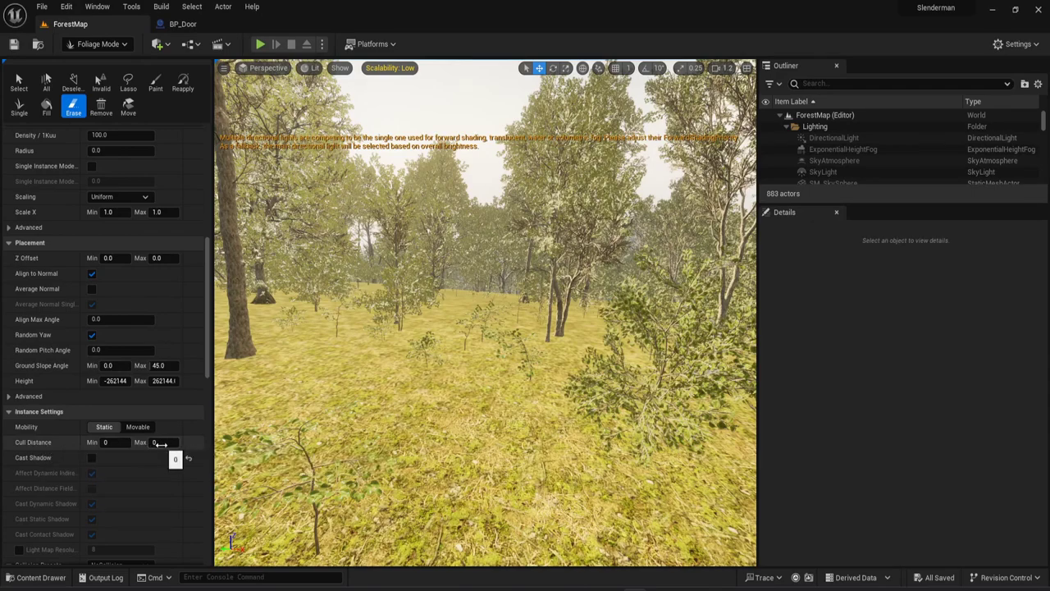
type("1")
key("Return")
left_click_drag(163, 442, 197, 442)
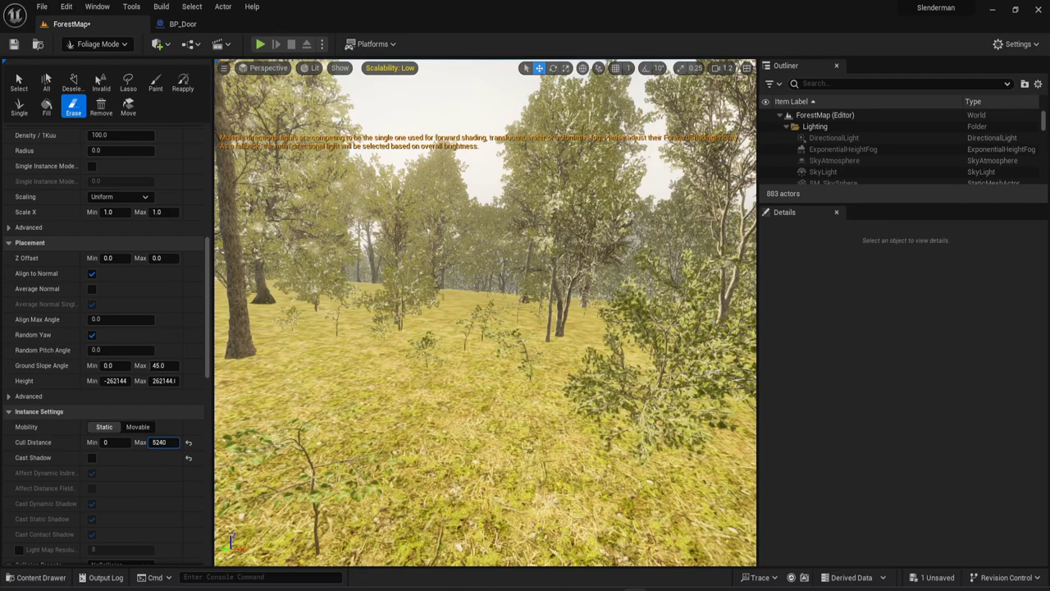
left_click_drag(160, 442, 165, 443)
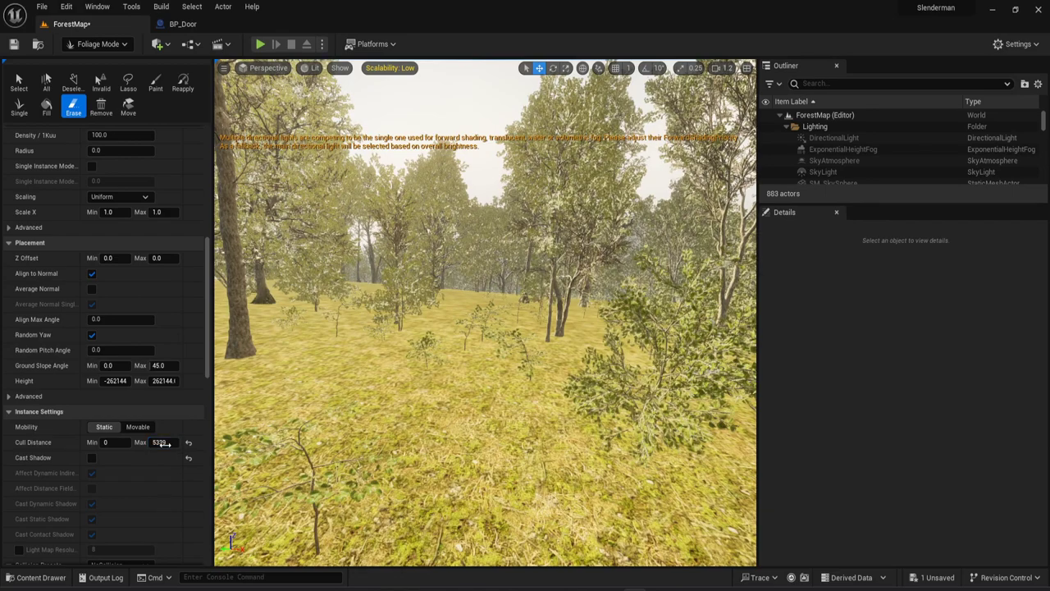
Set the maximum cull distance of the SM_BlackAlder_Field_01 foliage to 22220 and check the trees in the forest.
scroll(148, 312, "up", 6)
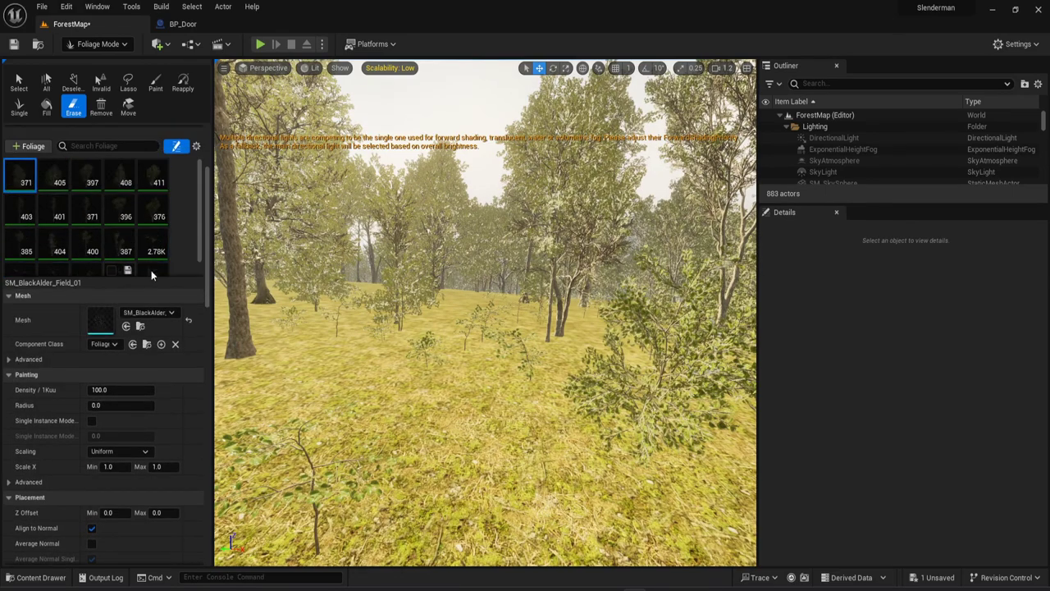
scroll(152, 415, "down", 7)
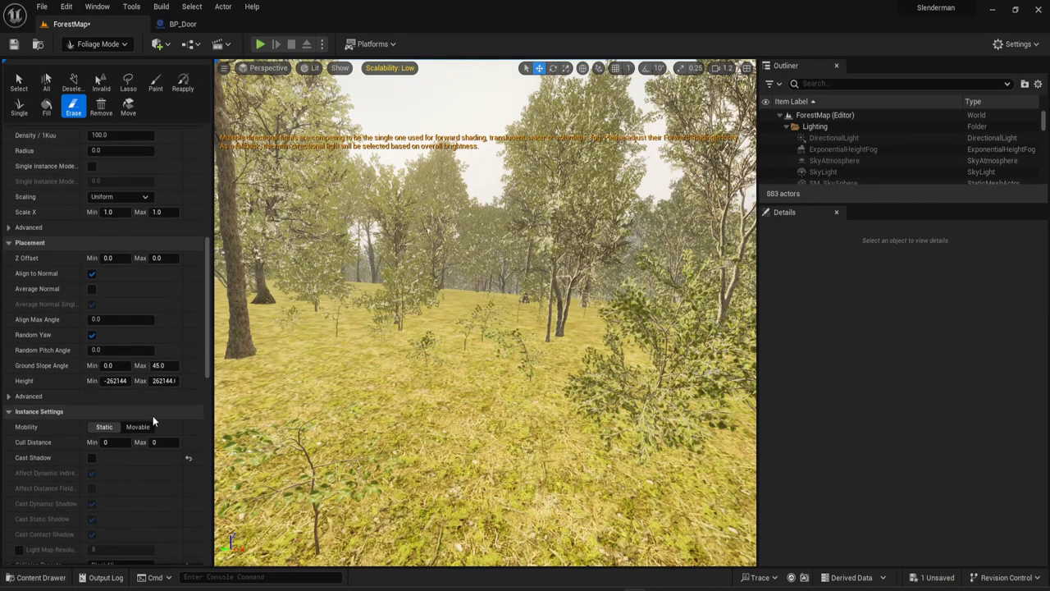
left_click_drag(160, 442, 190, 443)
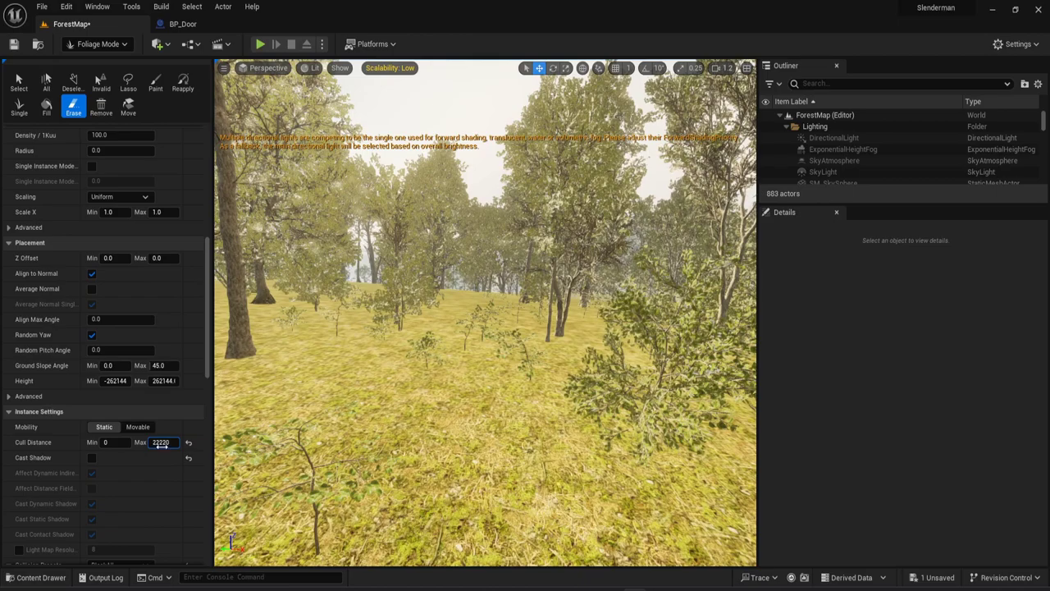
key("w")
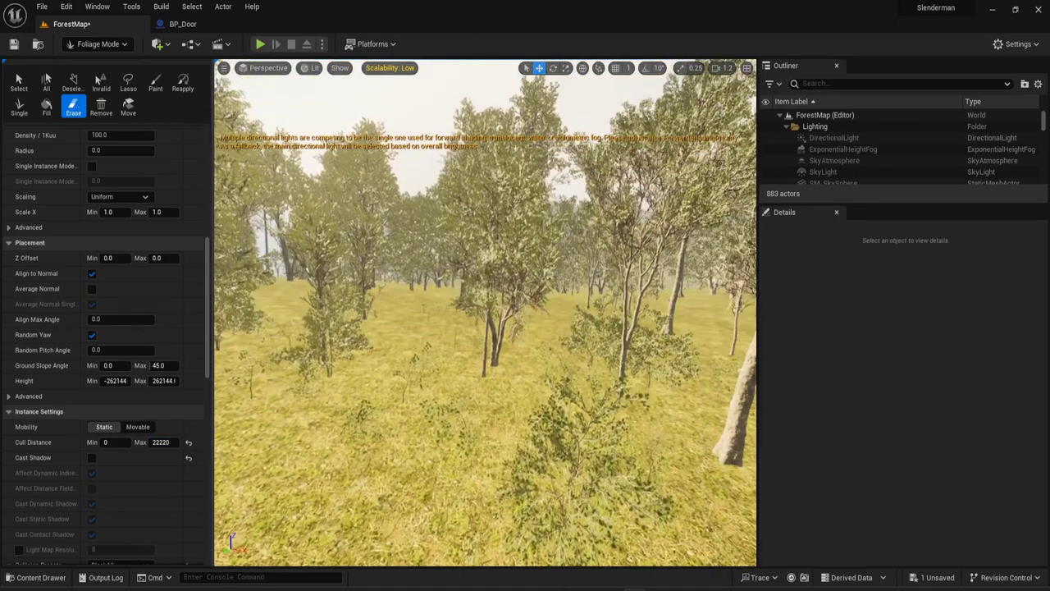
key("w")
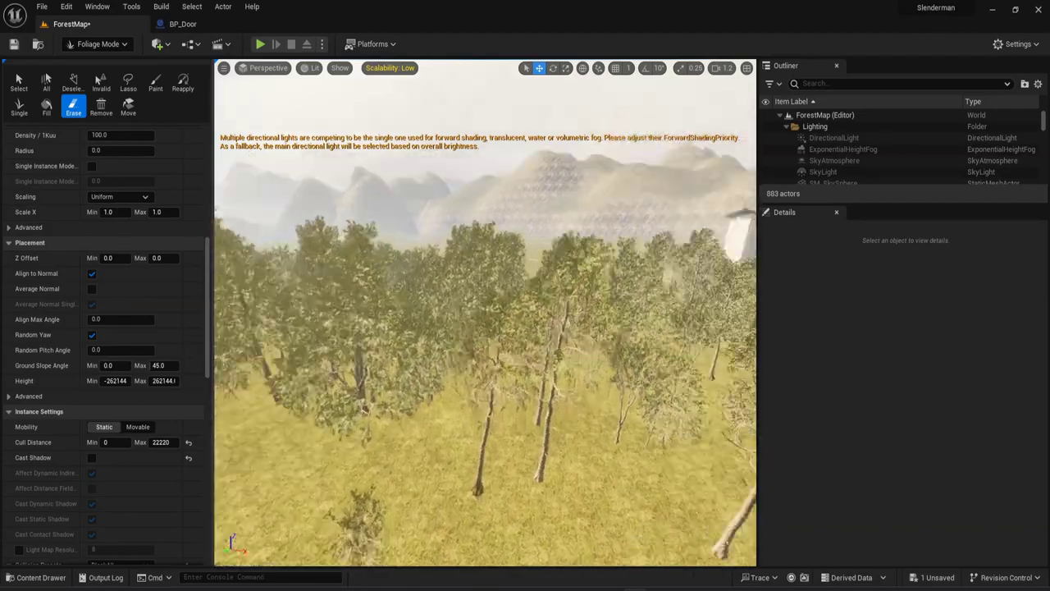